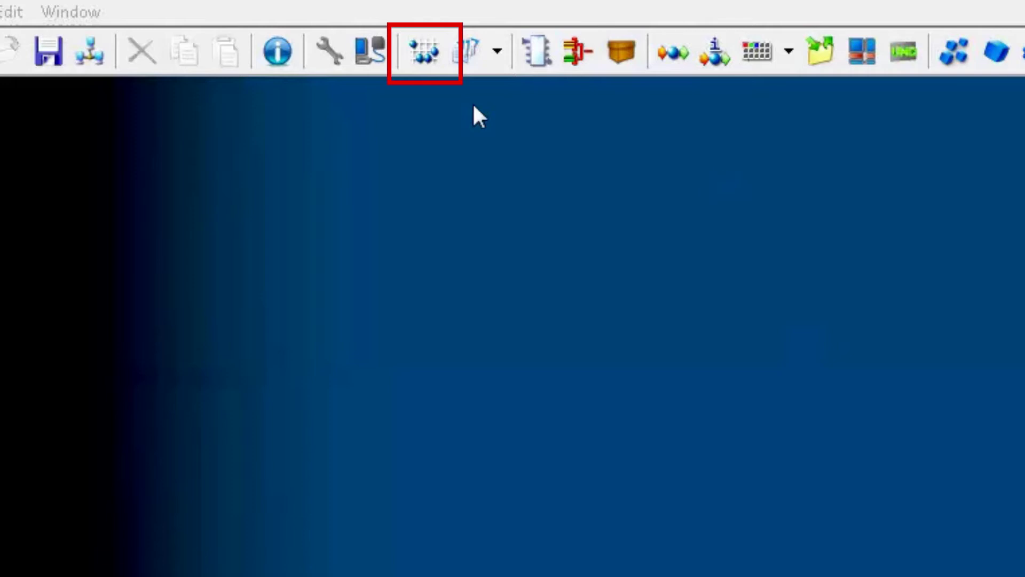
- Open the Master View matrix, narrow it and move it aside, and show the Signal Paths list
left_click(414, 61)
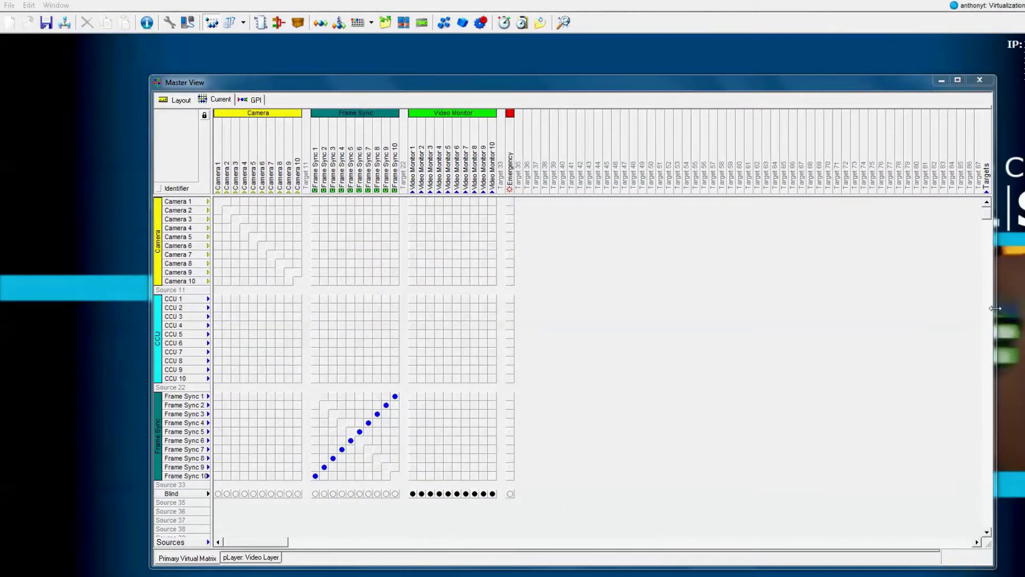
left_click_drag(995, 310, 785, 309)
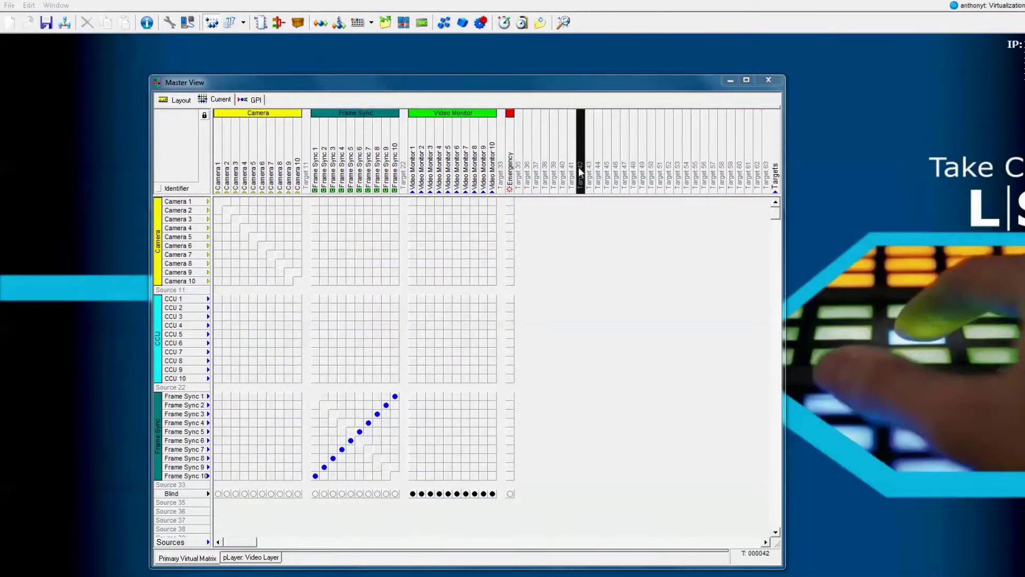
left_click_drag(580, 90, 433, 52)
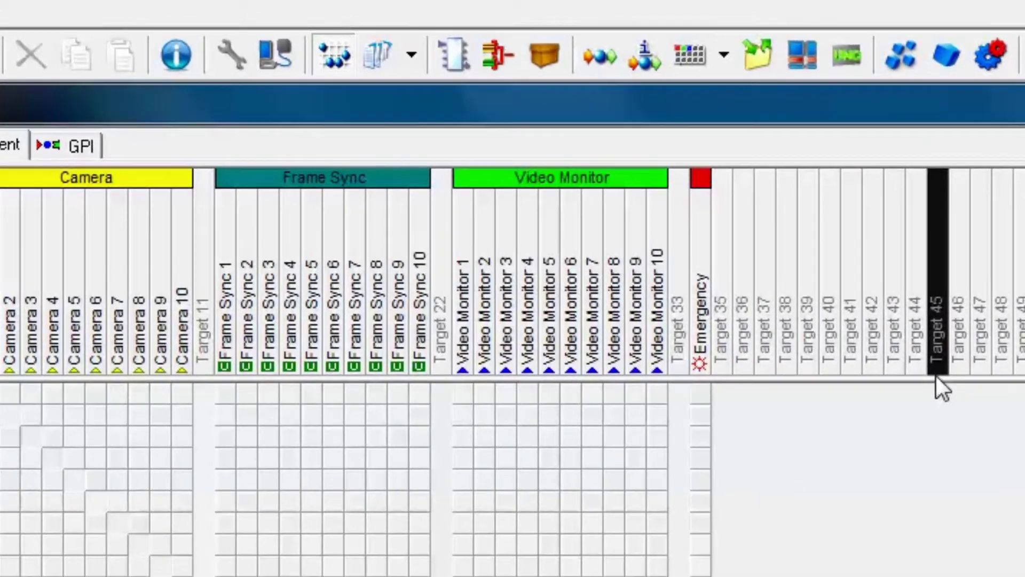
left_click(453, 55)
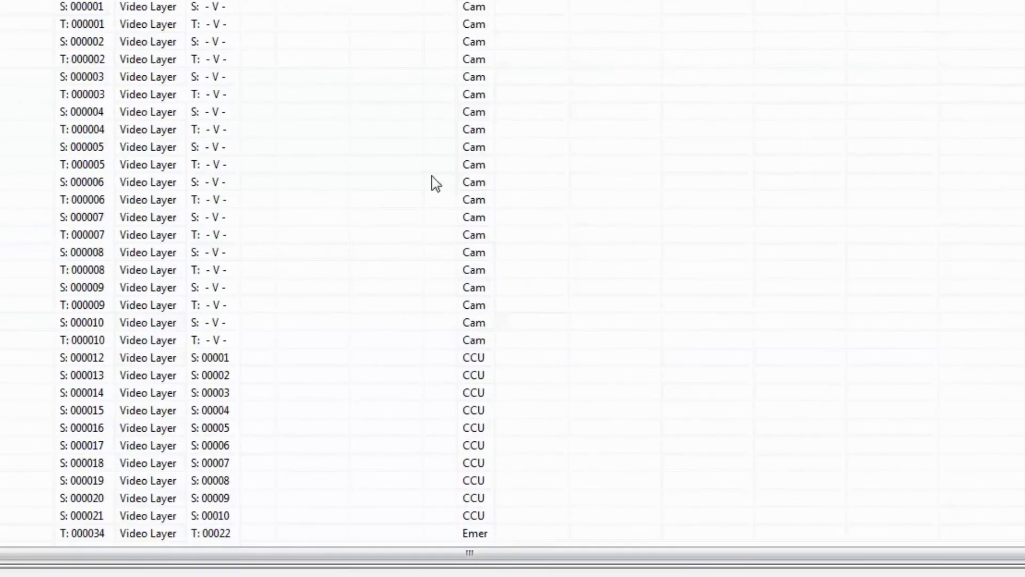
- Return the master matrix to full view and start a new signal path via Edit > Create Signal Path
right_click(377, 329)
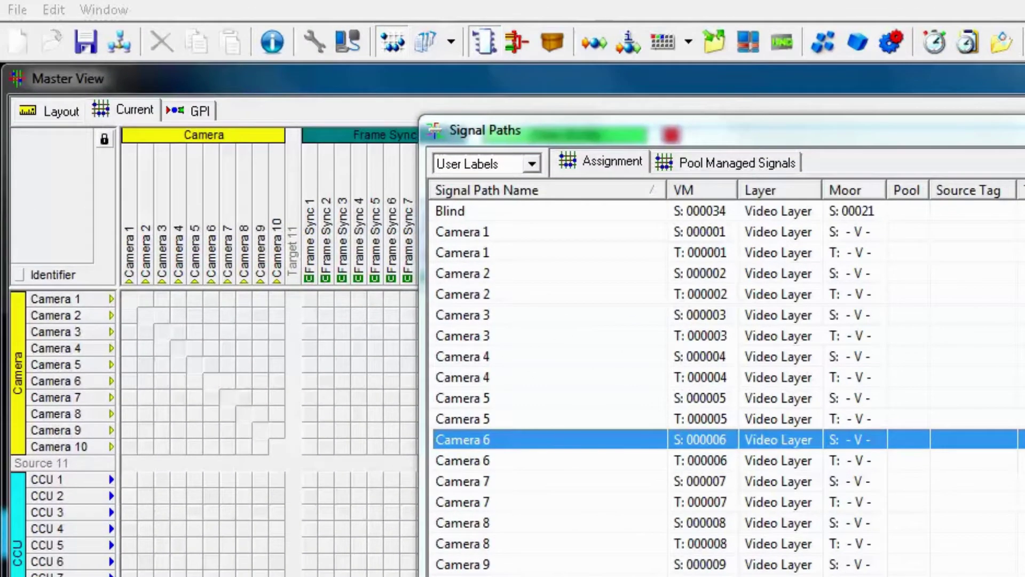
left_click(37, 121)
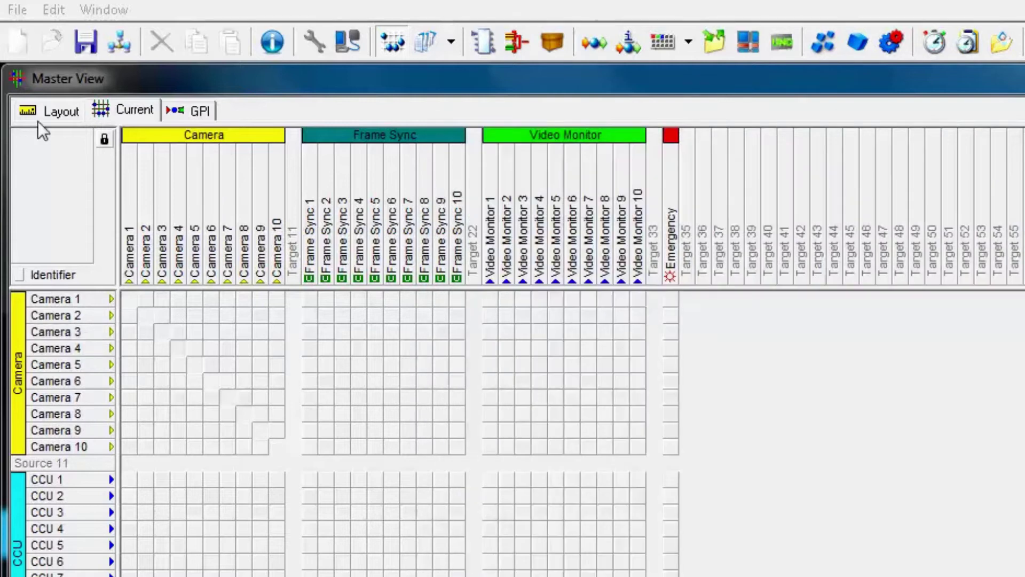
left_click(54, 10)
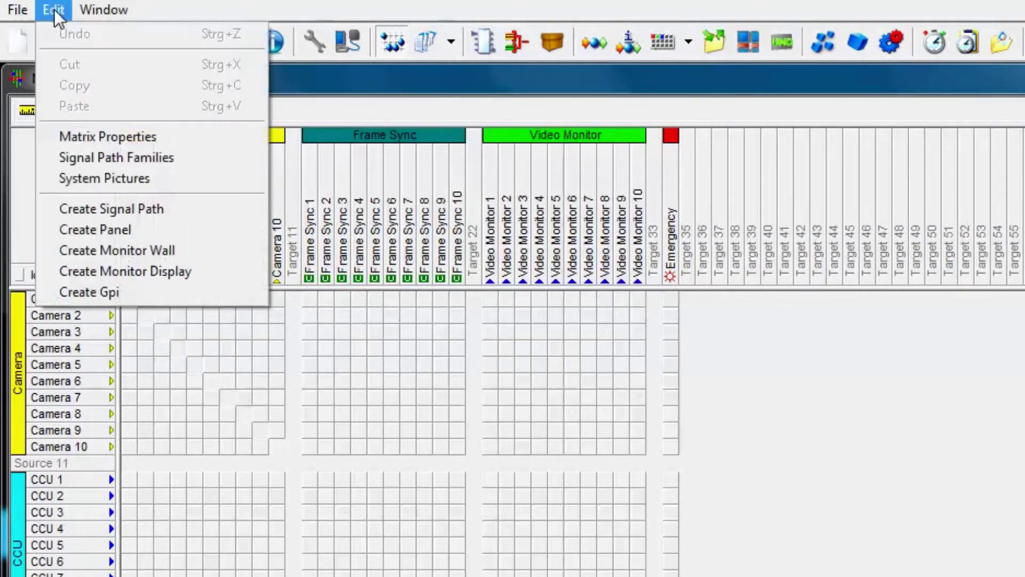
left_click(98, 211)
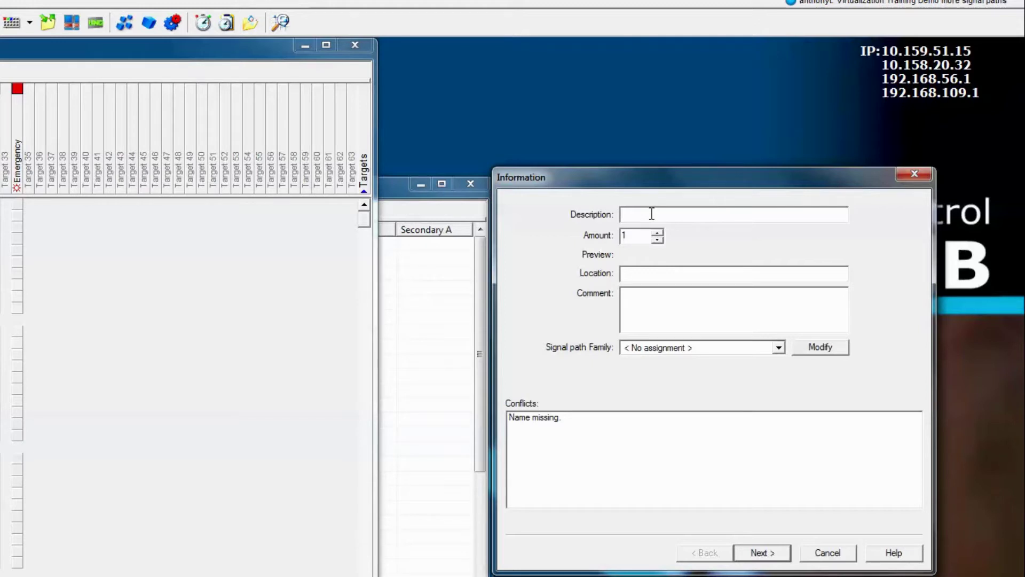
mouse_move(651, 214)
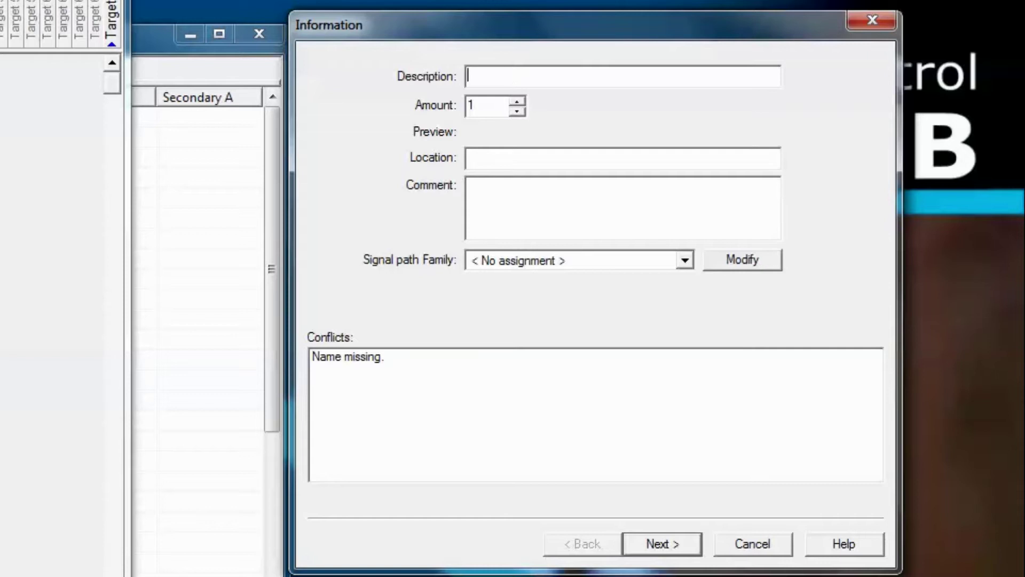
- Enter the description 'Server {1-3} input {1-4}' and view the available signal path families
type("Server ")
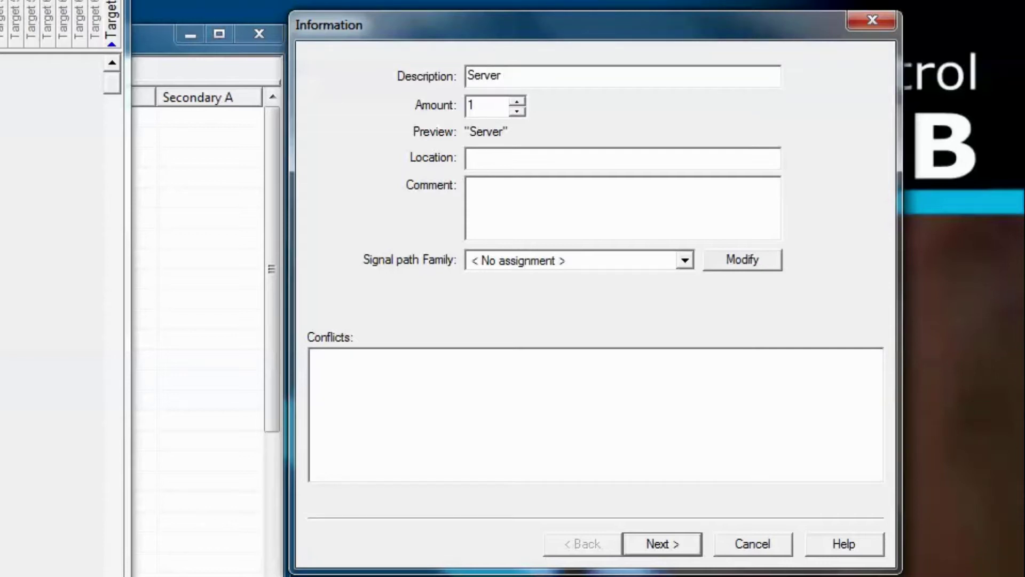
type("(")
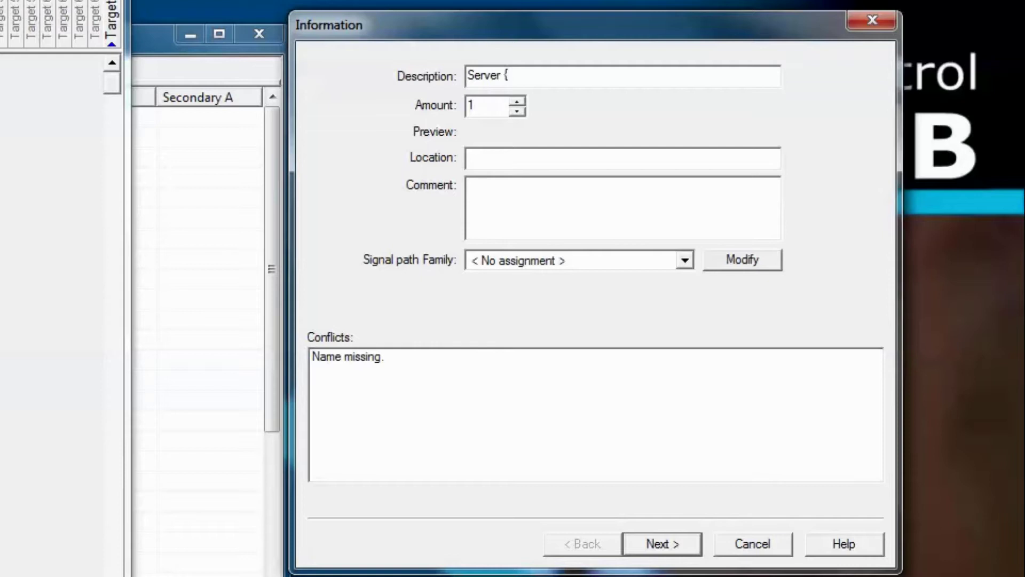
type("1-3} inp")
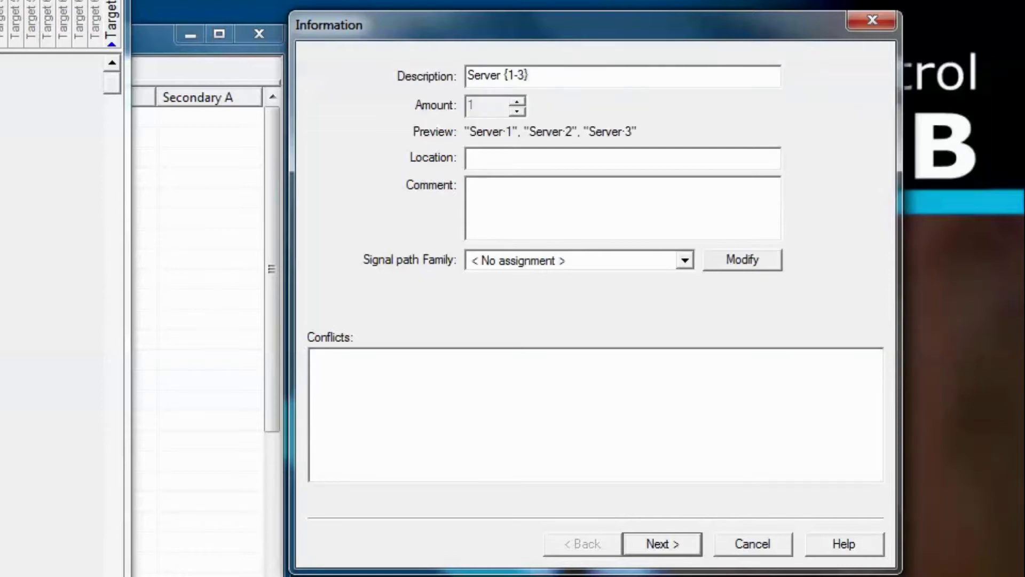
type("ut {")
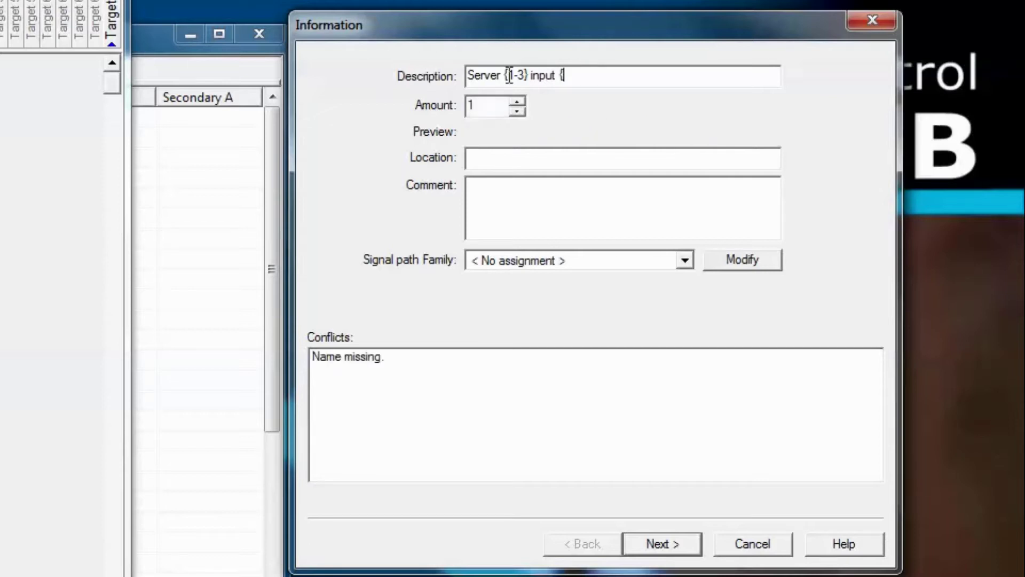
type("1-4}")
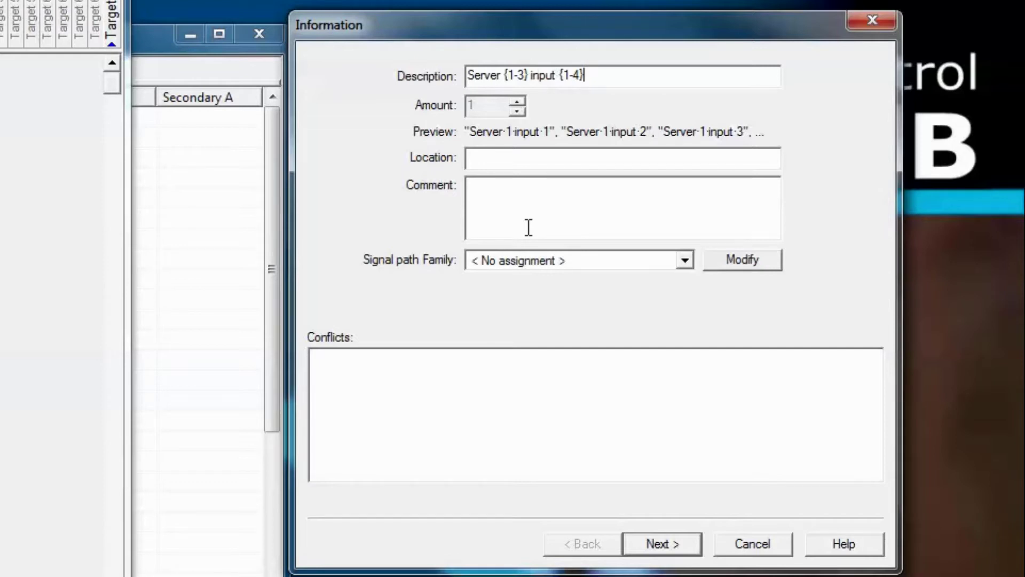
left_click(684, 261)
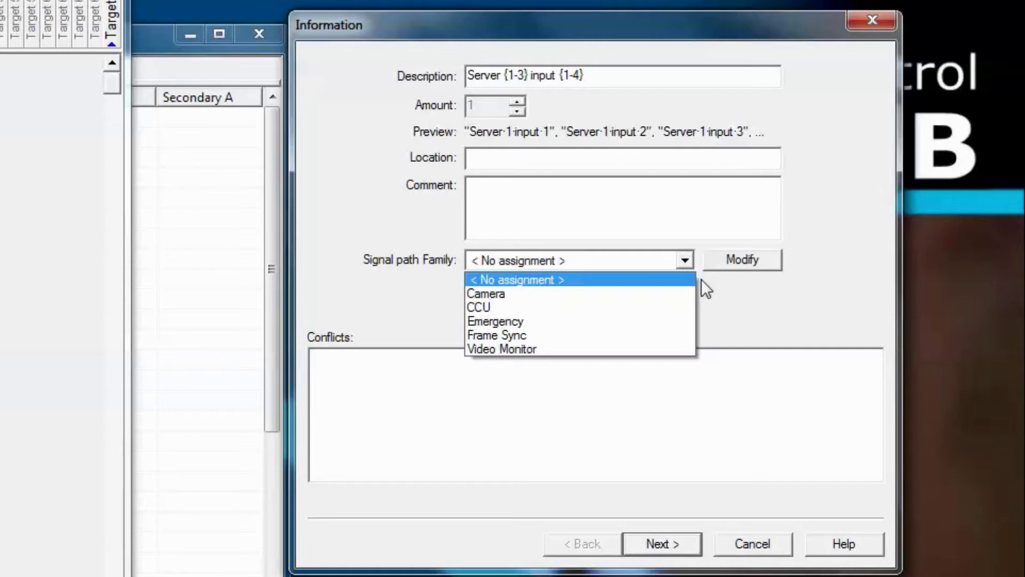
- In the family editor, start a new family named Servers with short name Srvs
left_click(722, 288)
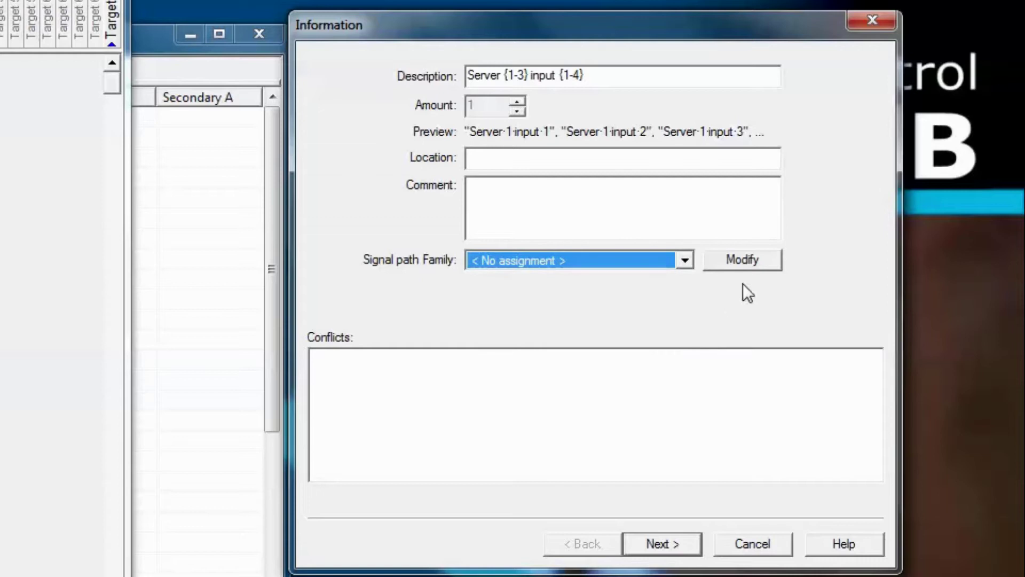
left_click(741, 260)
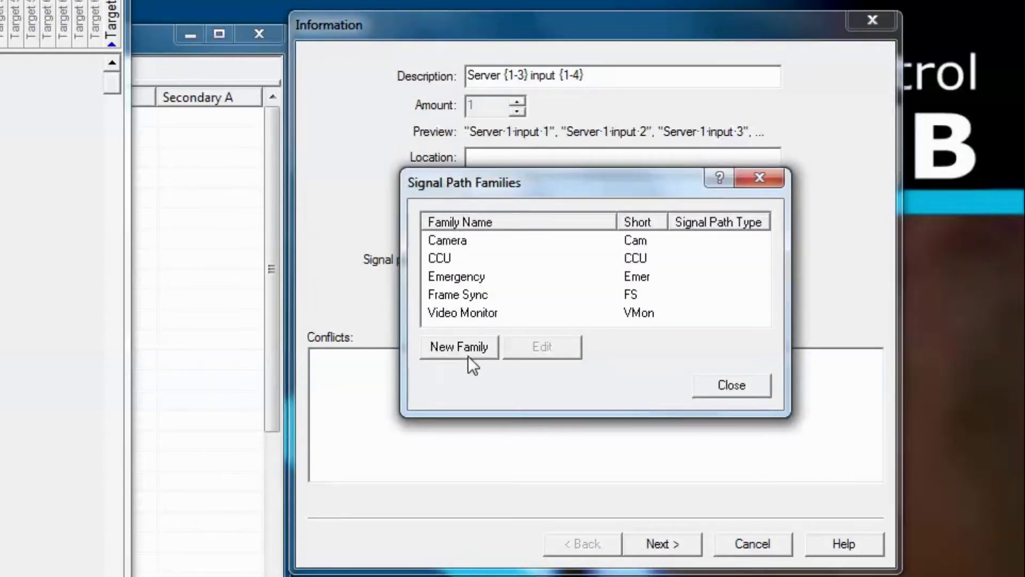
left_click(467, 355)
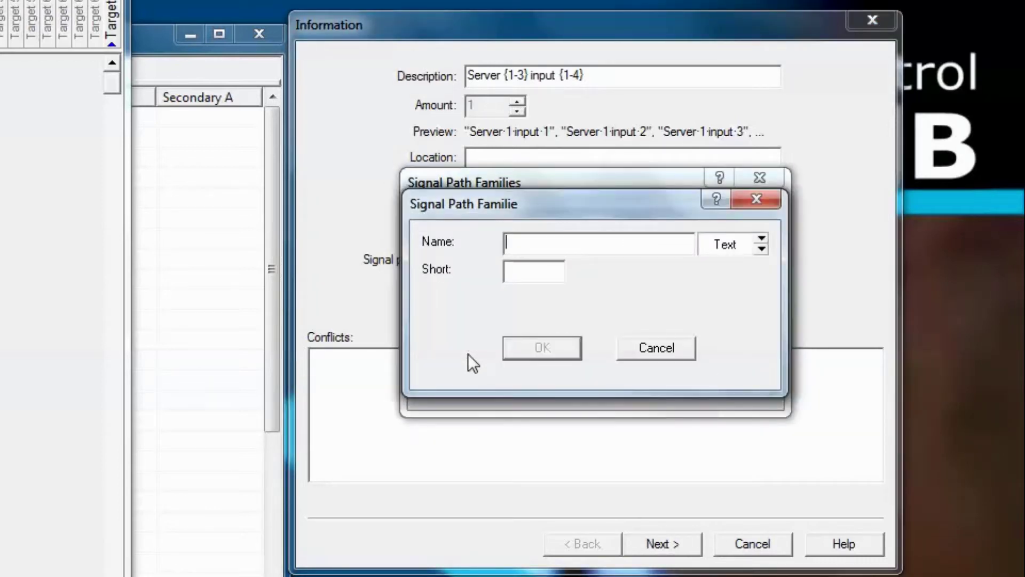
type("Servers")
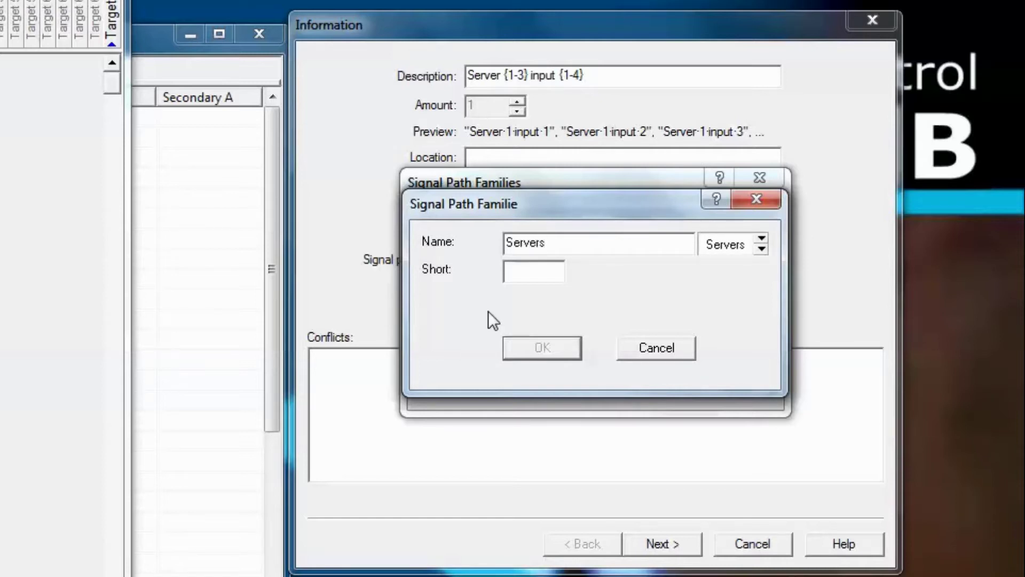
left_click(513, 273)
type("Srvs")
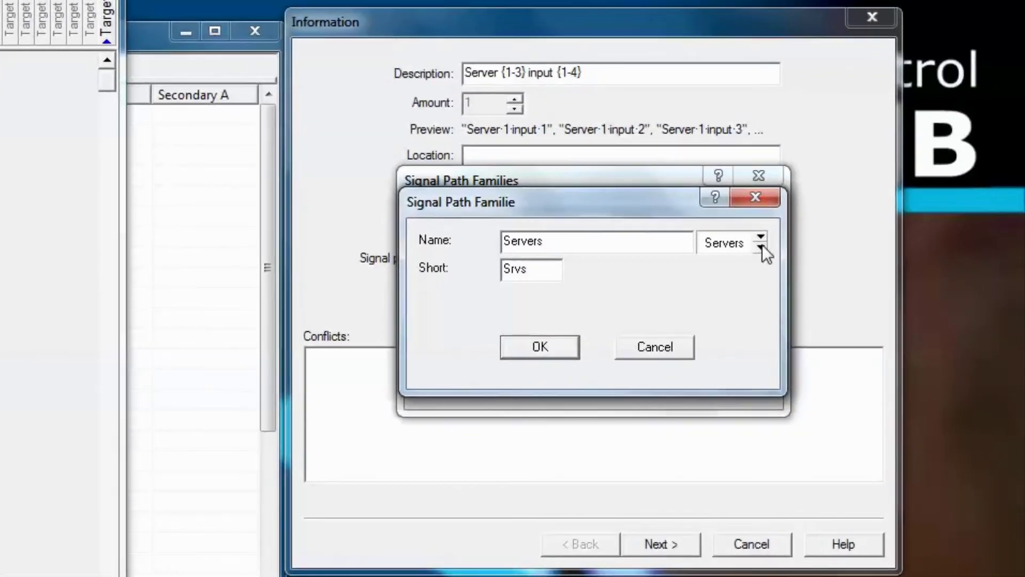
- Colour the Servers family blue with white label text and confirm it
left_click(762, 245)
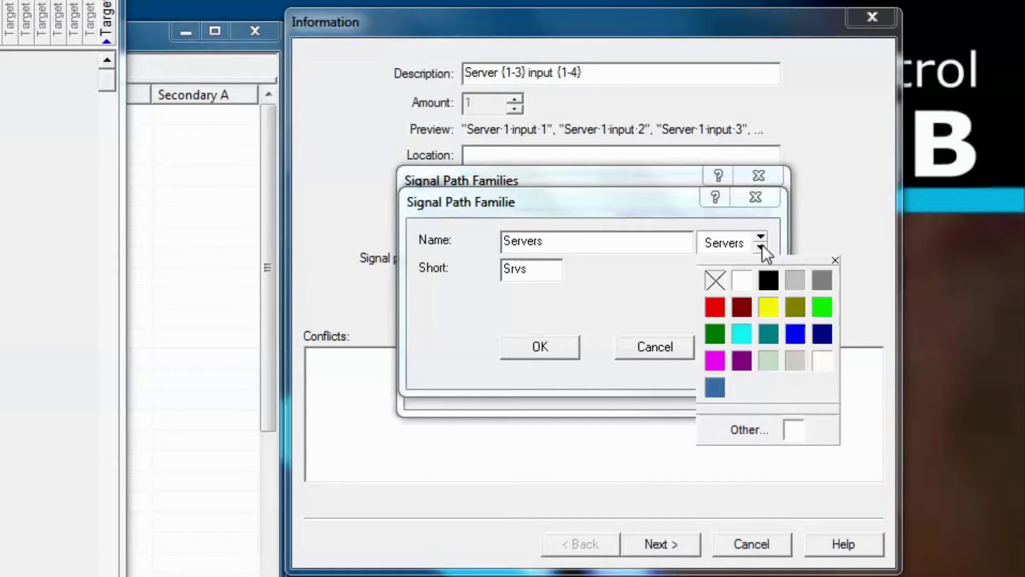
left_click(795, 334)
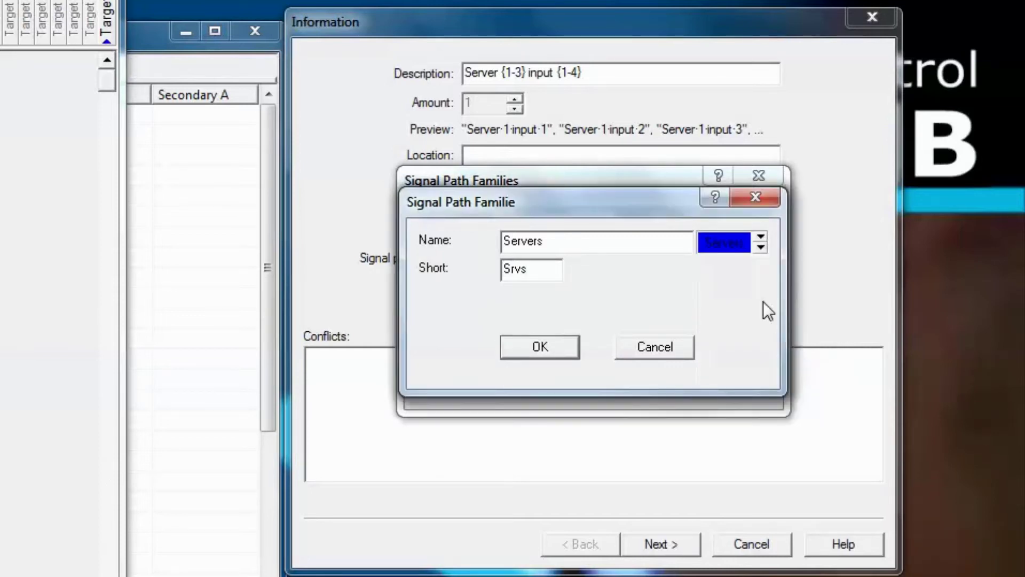
left_click(761, 244)
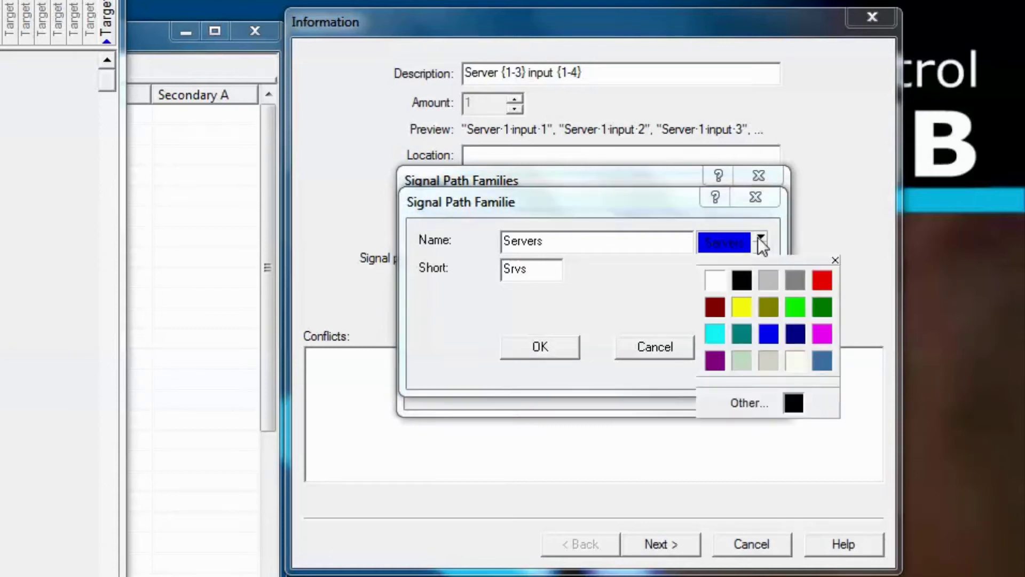
left_click(715, 279)
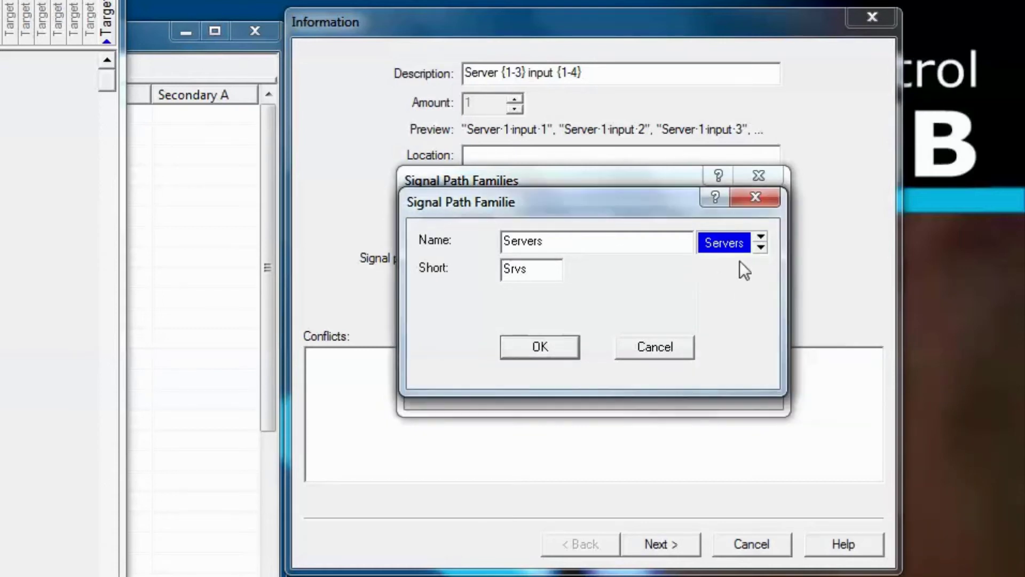
left_click(547, 350)
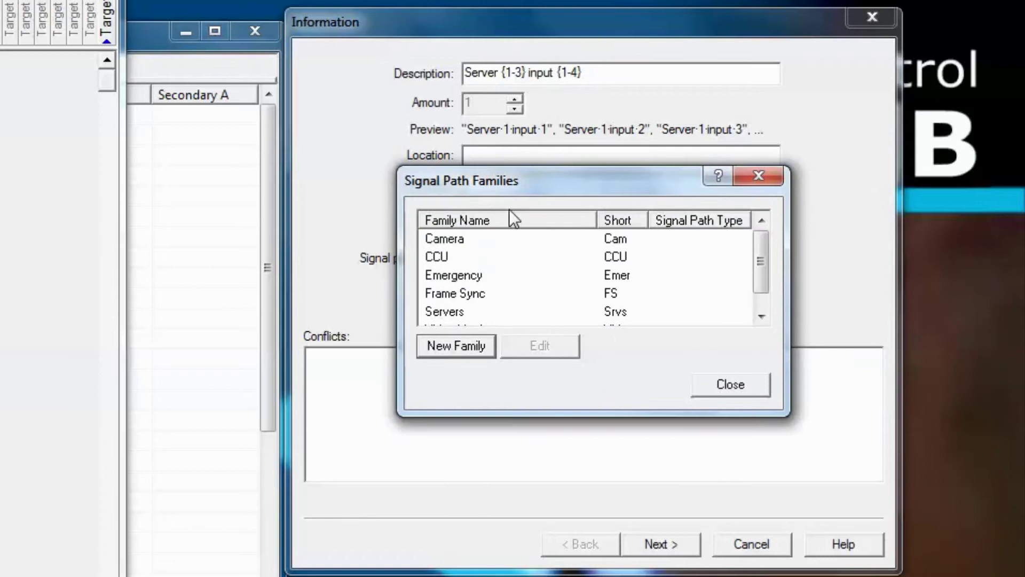
- Assign the Servers family to the new paths and advance to the Connections page
left_click_drag(574, 175, 584, 49)
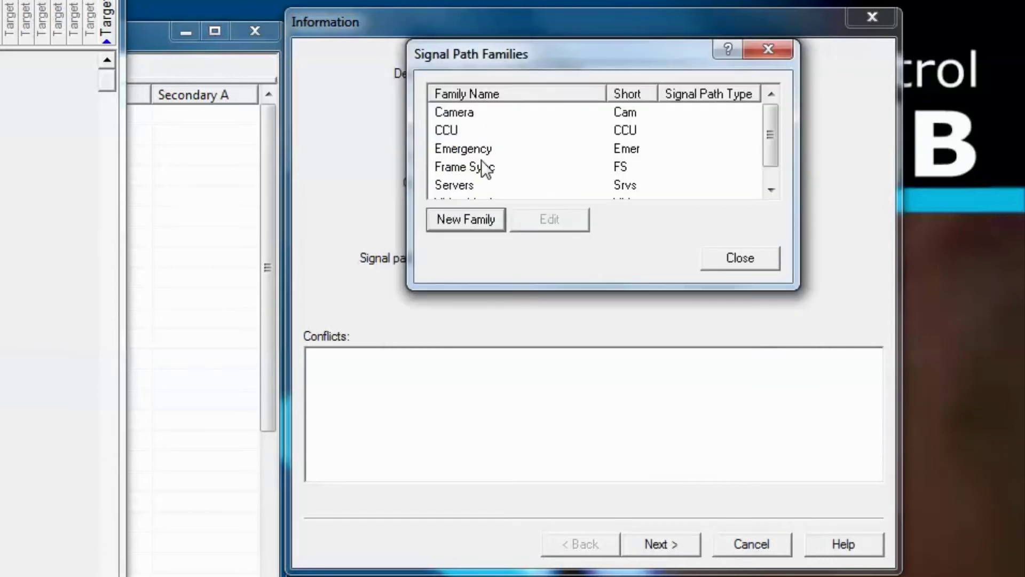
left_click(460, 184)
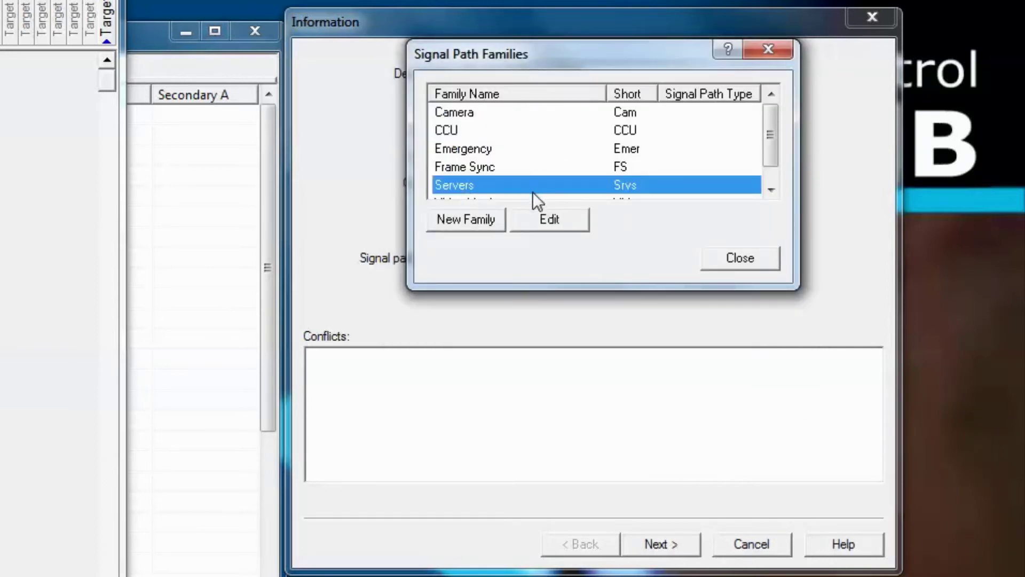
left_click(726, 255)
left_click(473, 259)
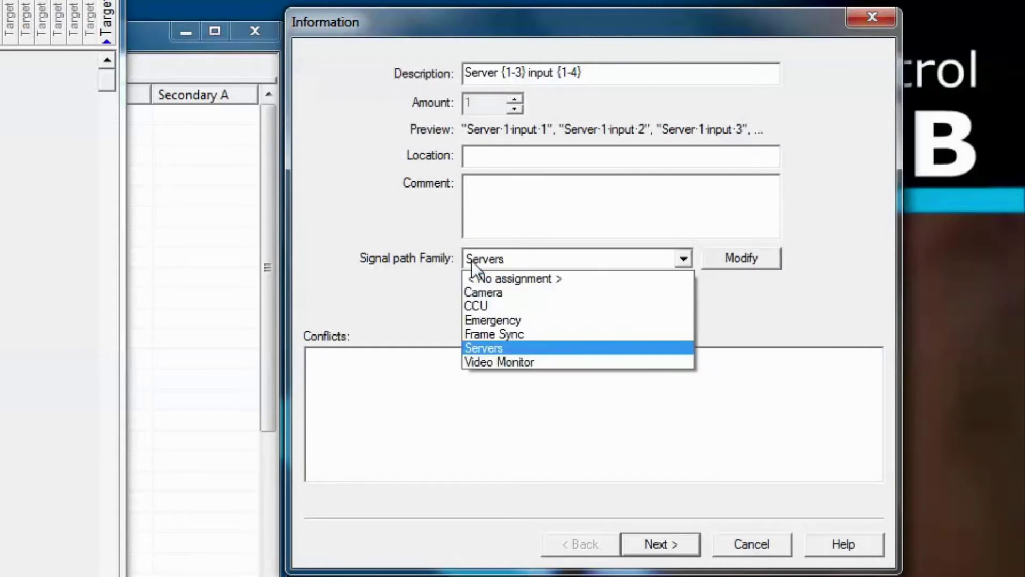
left_click(437, 295)
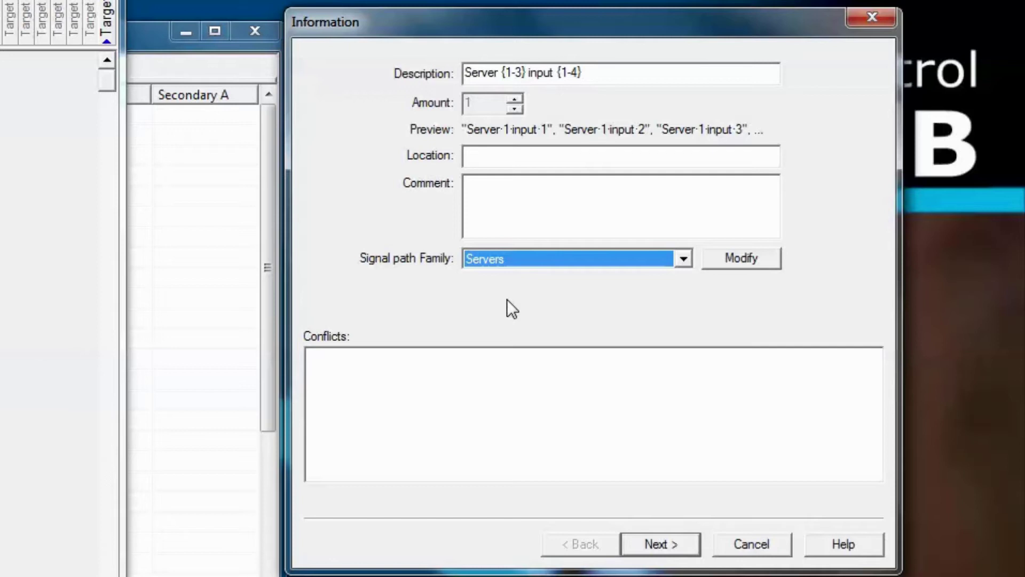
left_click(661, 546)
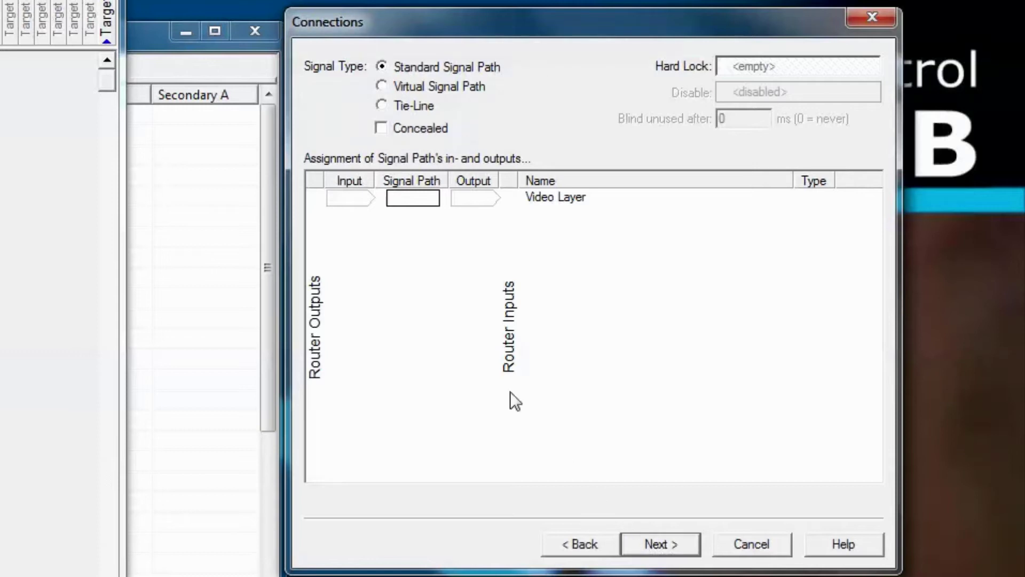
- Set the paths' input to router 31 and skip through the remaining wizard pages to Finish
left_click(353, 199)
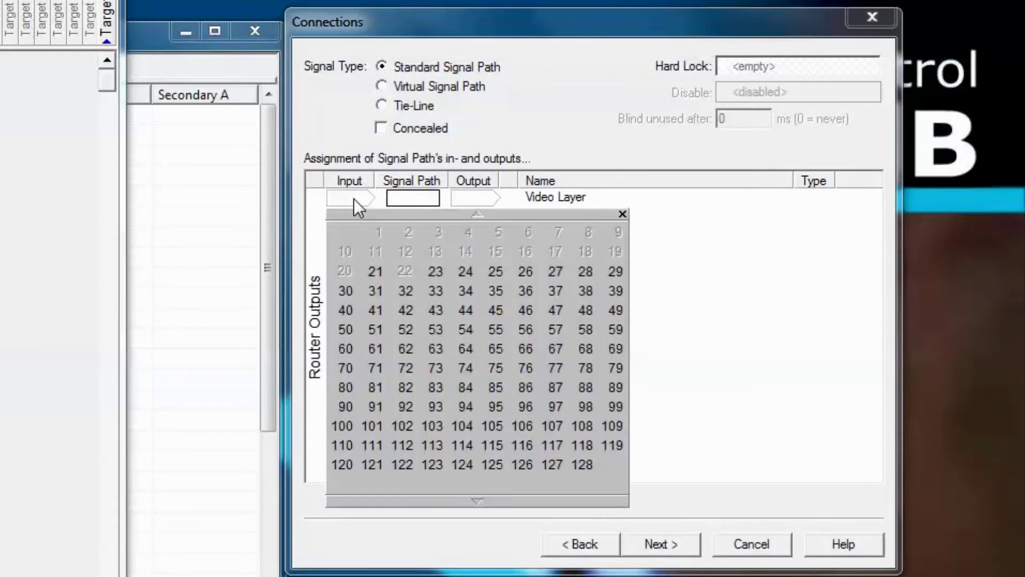
left_click(375, 292)
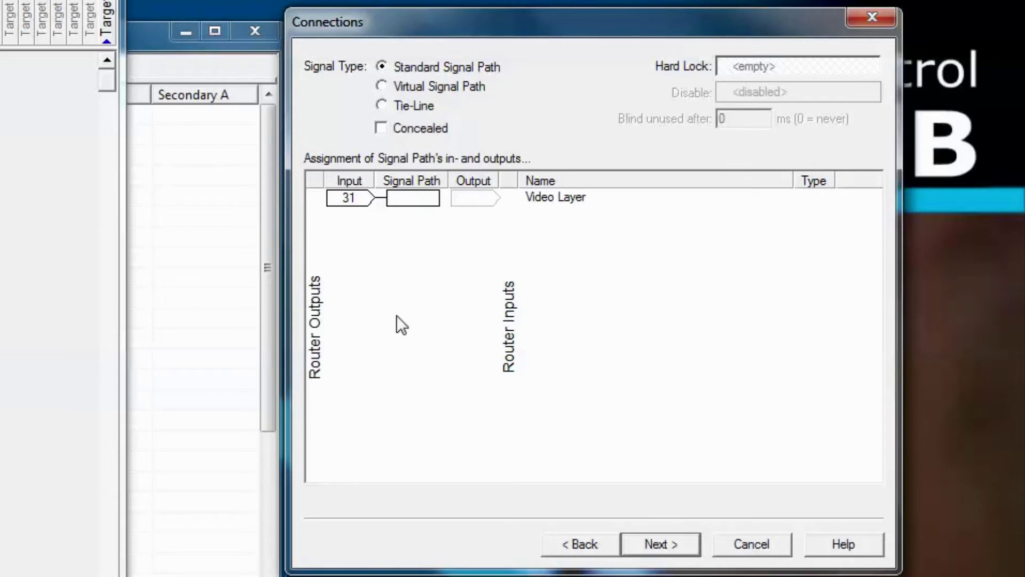
left_click(661, 544)
left_click(661, 544)
left_click(661, 544)
left_click(663, 546)
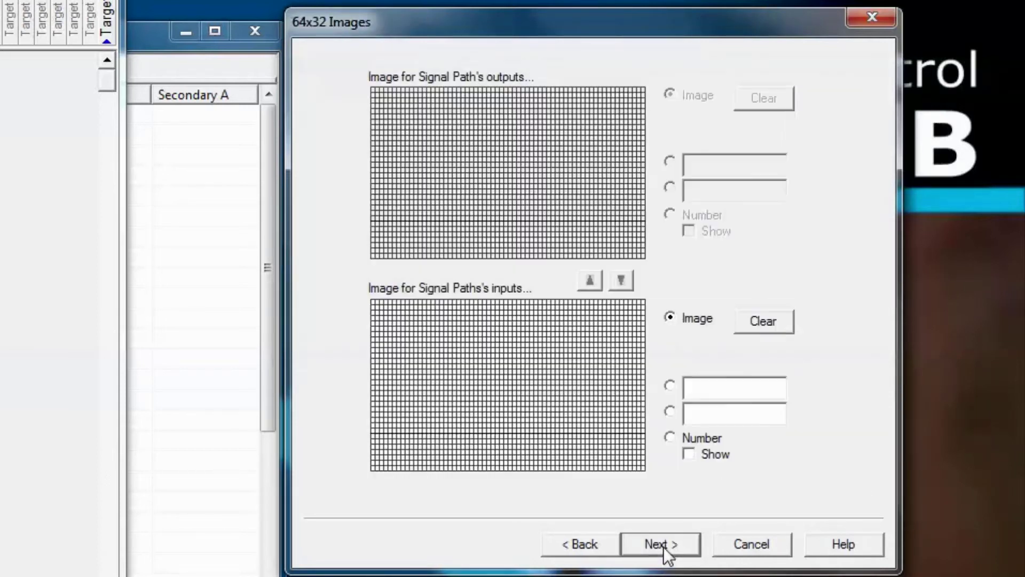
left_click(663, 546)
left_click(663, 546)
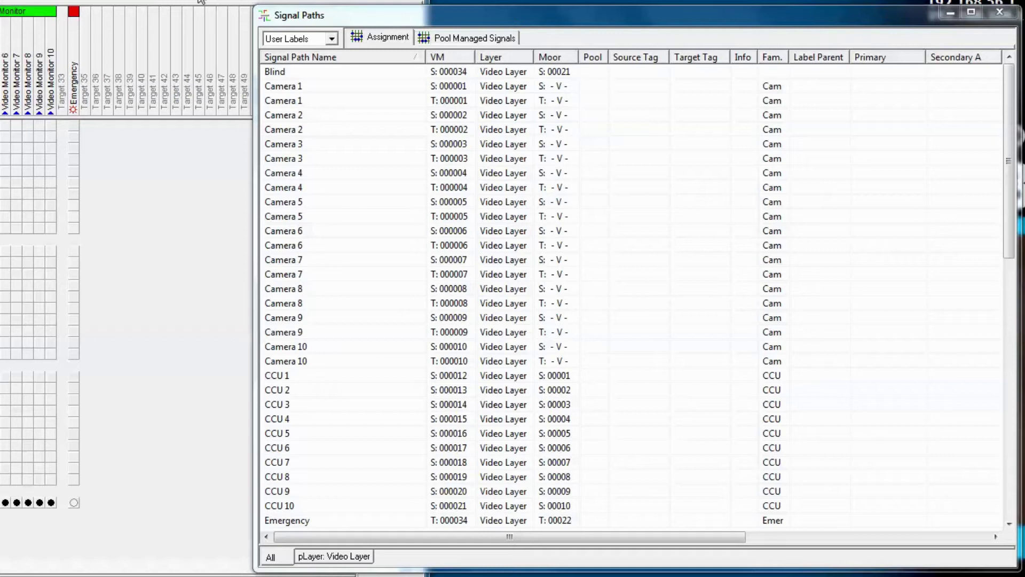
- Sort the list by VM and select Server 1 input 1 through Server 3 input 4
left_click(447, 56)
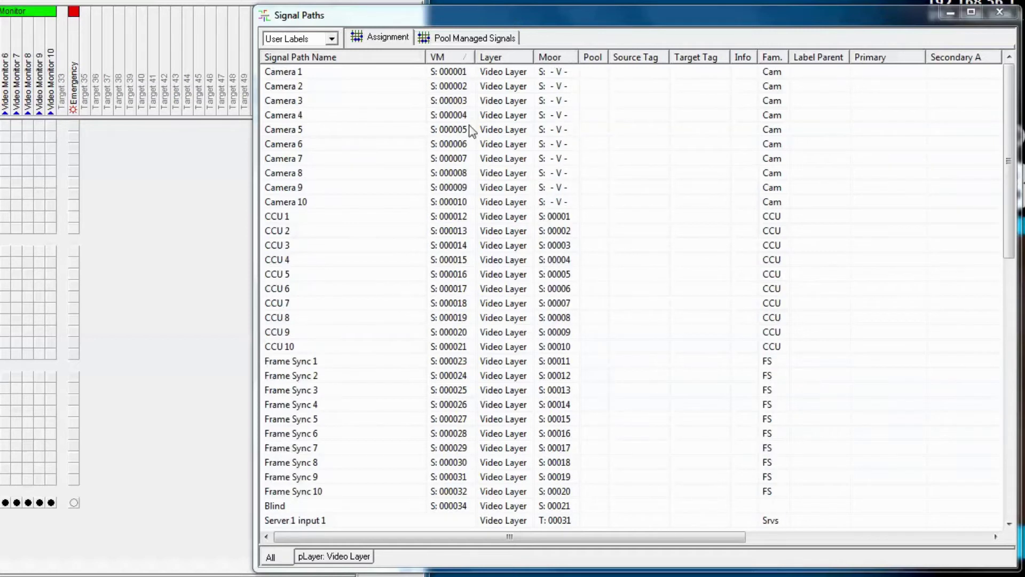
scroll(489, 258, "down", 5)
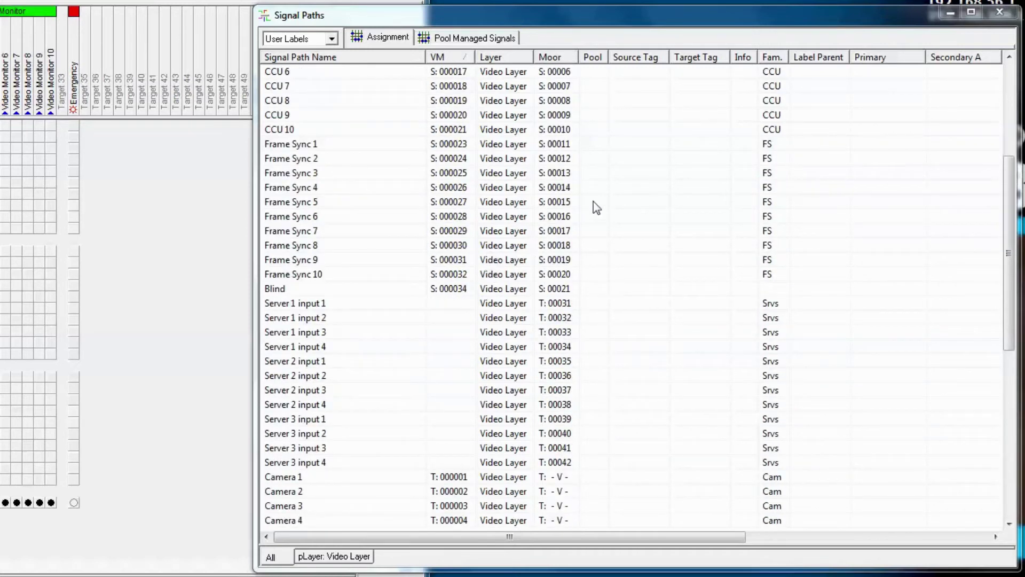
left_click(297, 304)
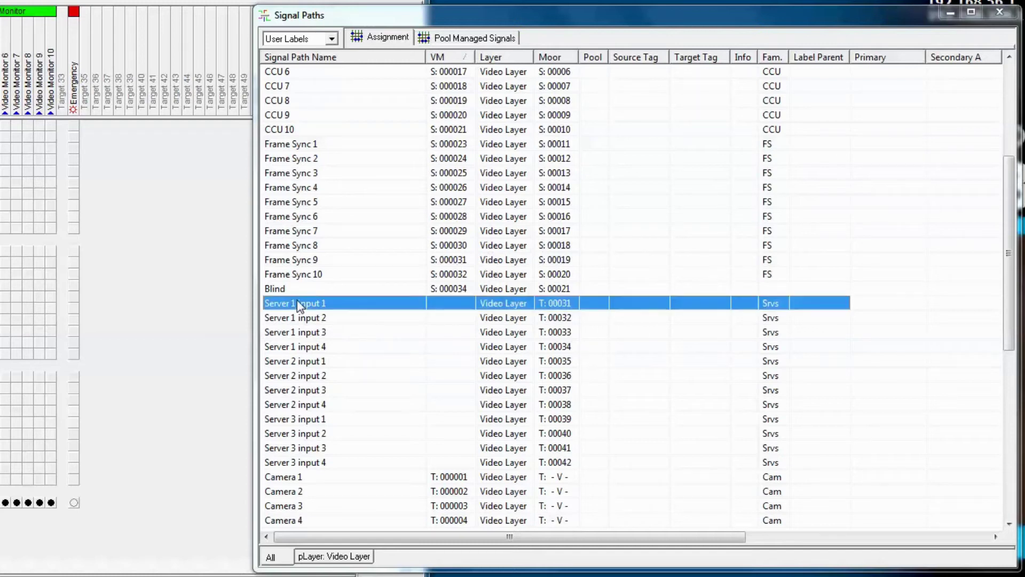
left_click(307, 462, "shift")
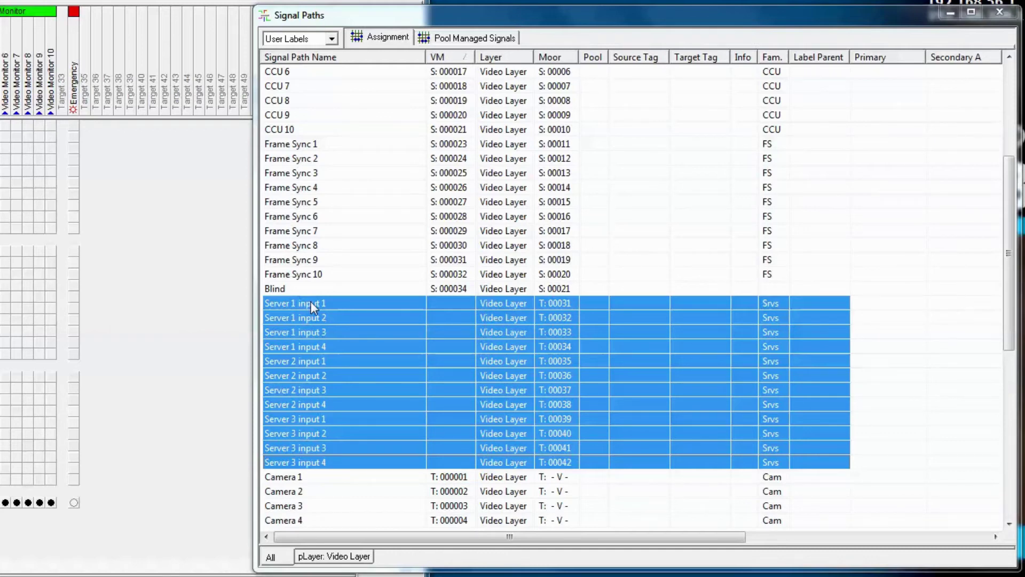
- Drag the twelve selected Server paths into the Master View, placing them from Target 36
left_click_drag(311, 303, 114, 83)
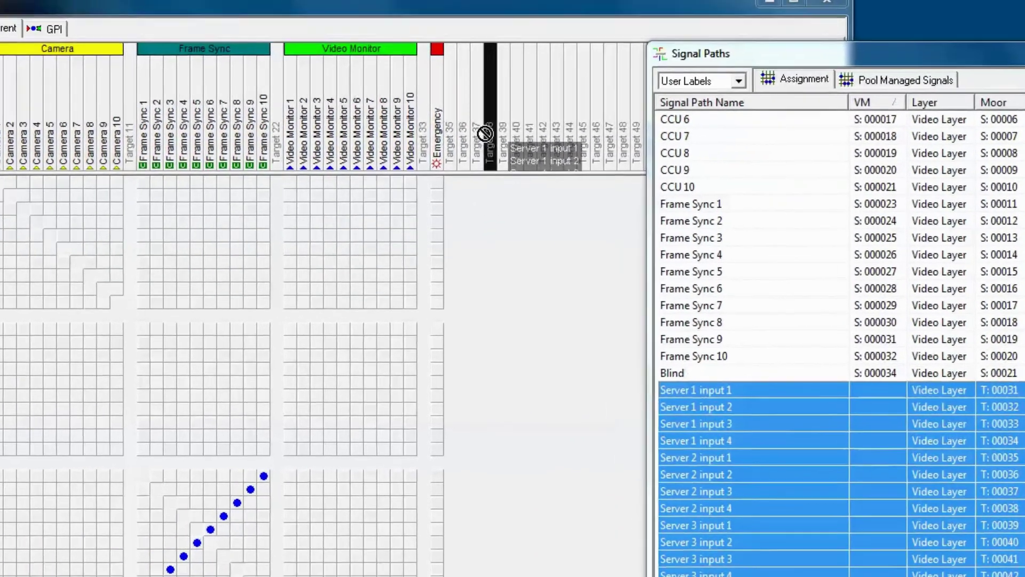
left_click_drag(485, 133, 469, 124)
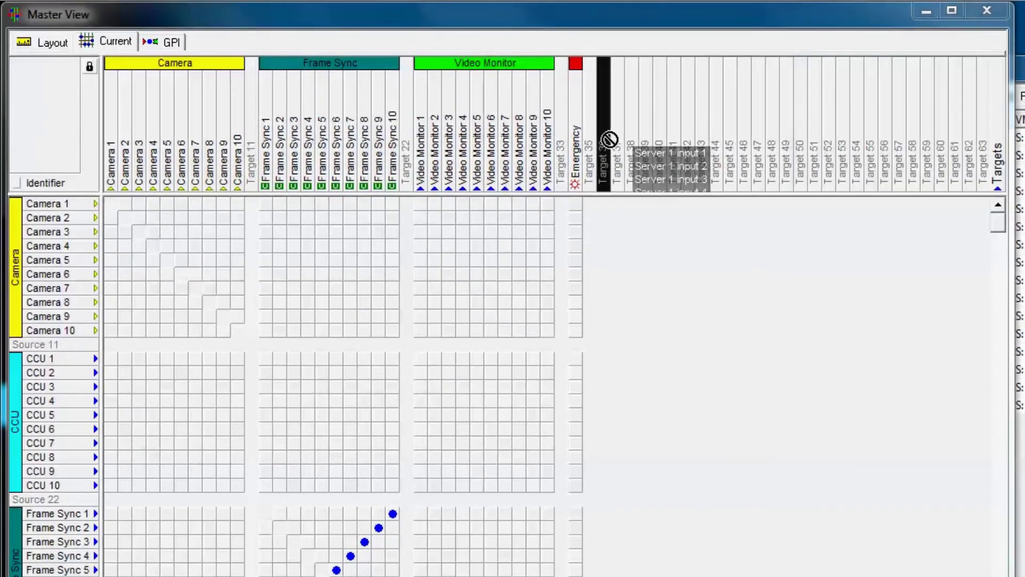
left_click_drag(609, 139, 609, 139)
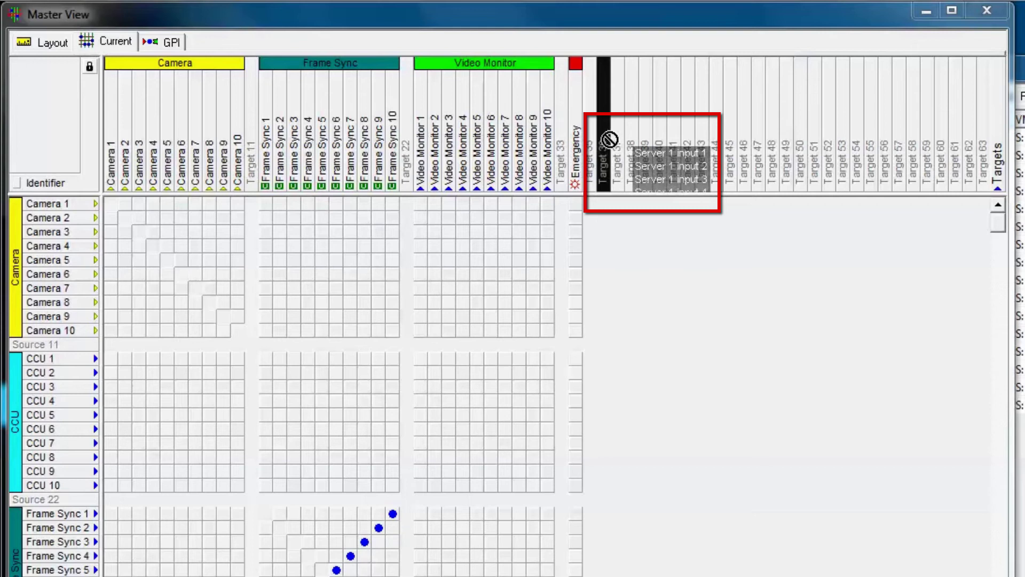
left_click_drag(609, 139, 42, 36)
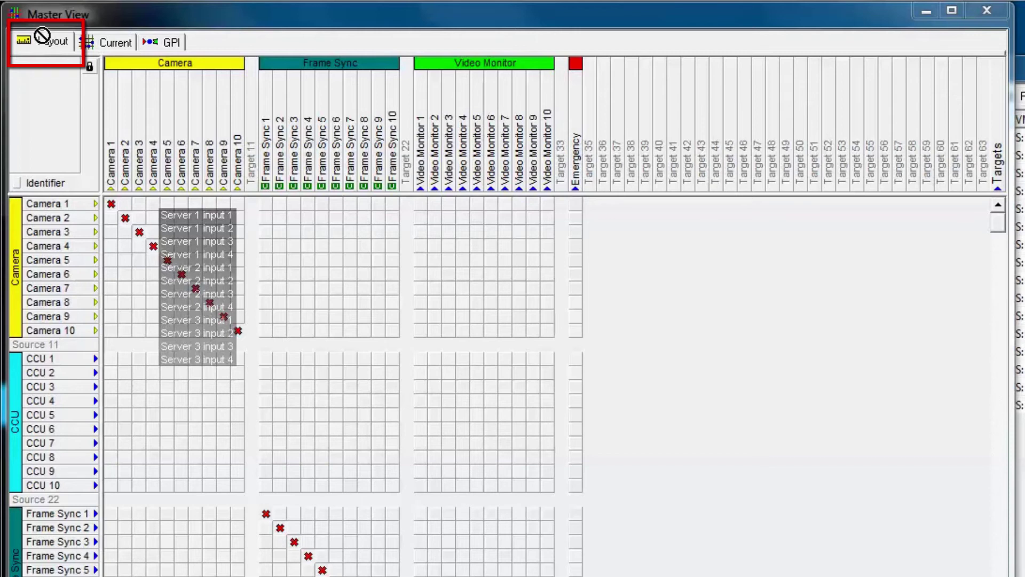
left_click_drag(42, 35, 604, 160)
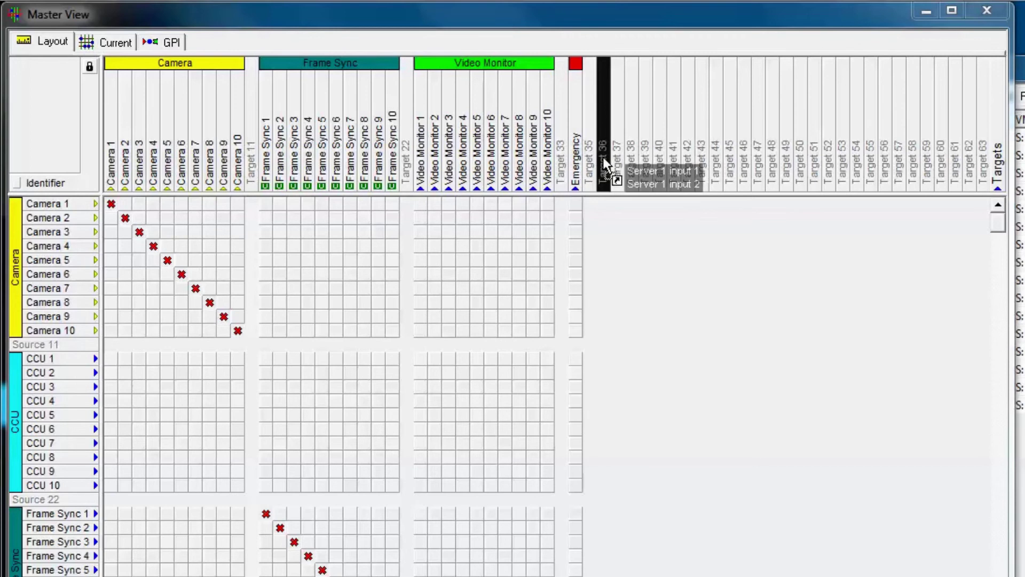
left_click_drag(603, 157, 603, 156)
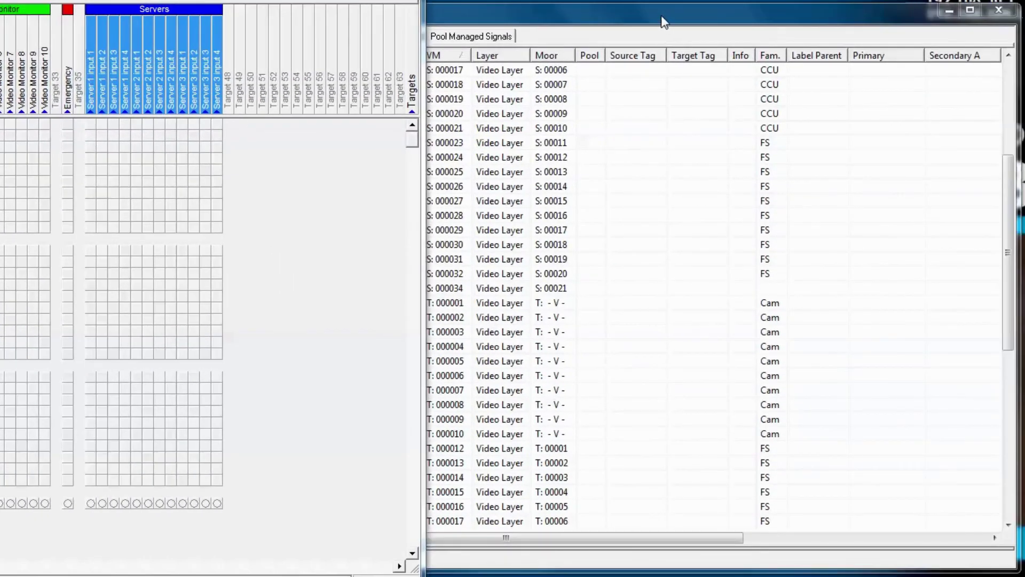
- Bring the Signal Paths list forward, check Server VM targets 000036–000047, and select Camera 4
left_click(694, 24)
scroll(339, 351, "down", 5)
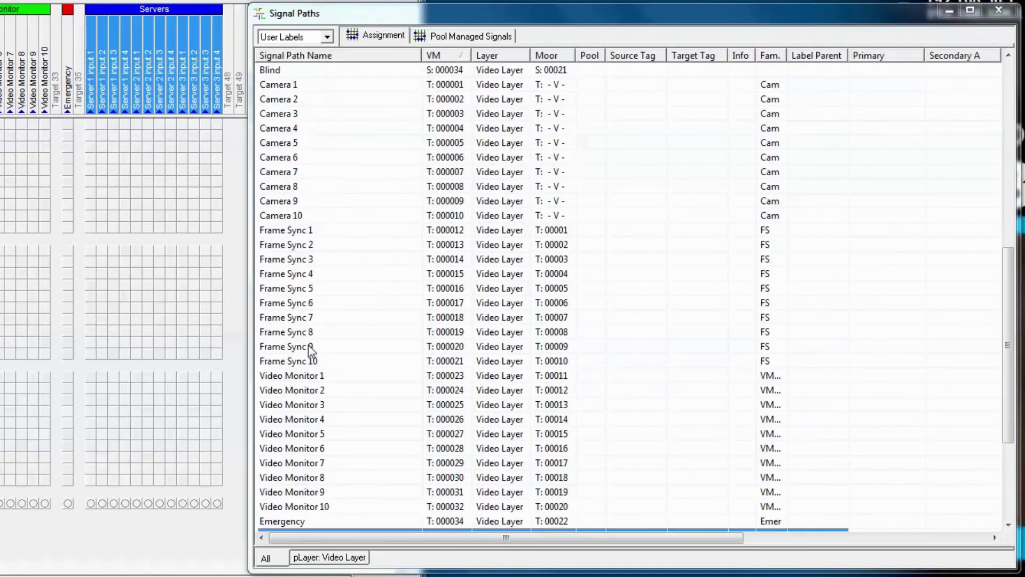
scroll(308, 344, "down", 4)
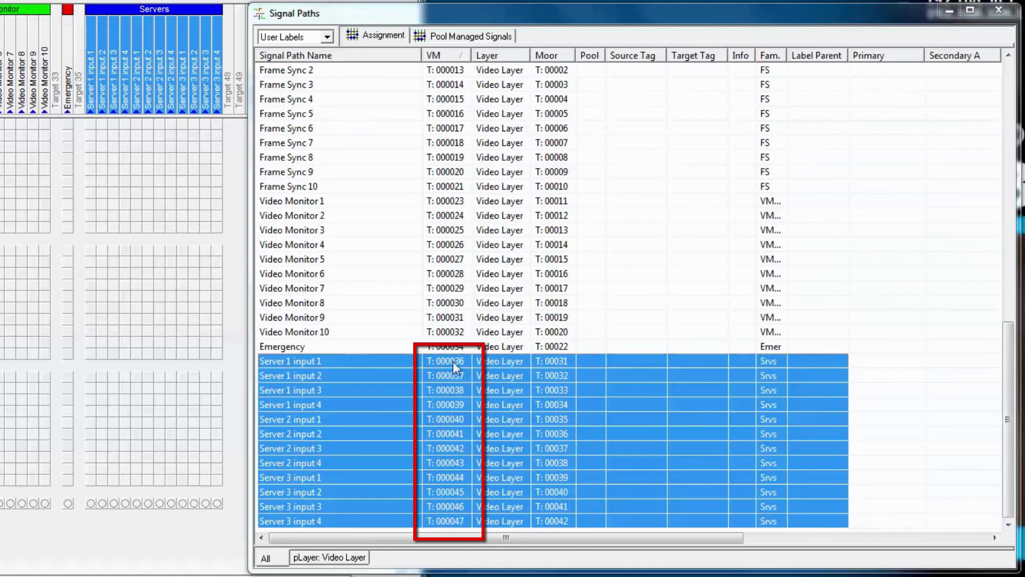
left_click(372, 361)
scroll(769, 427, "up", 14)
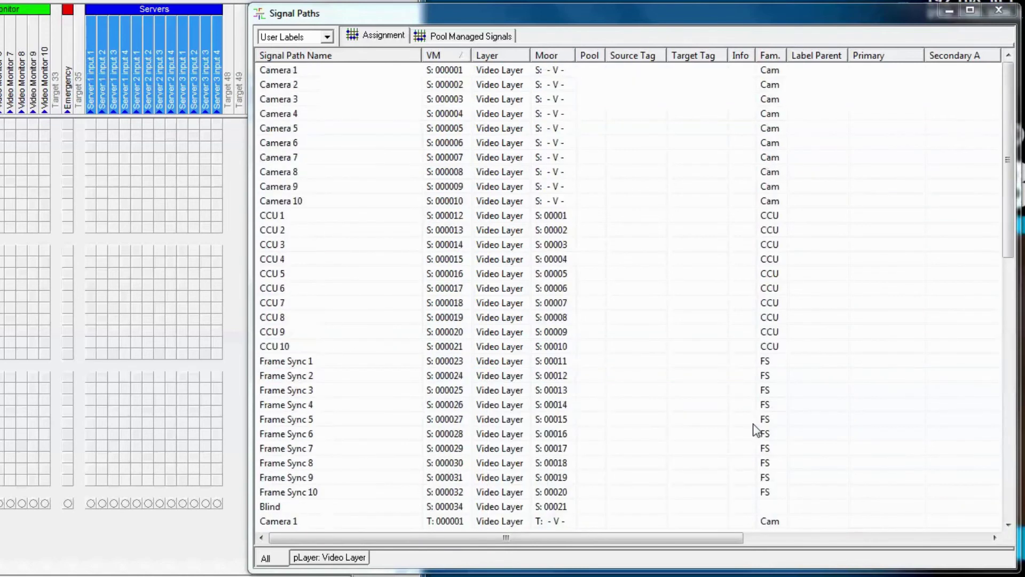
left_click(364, 116)
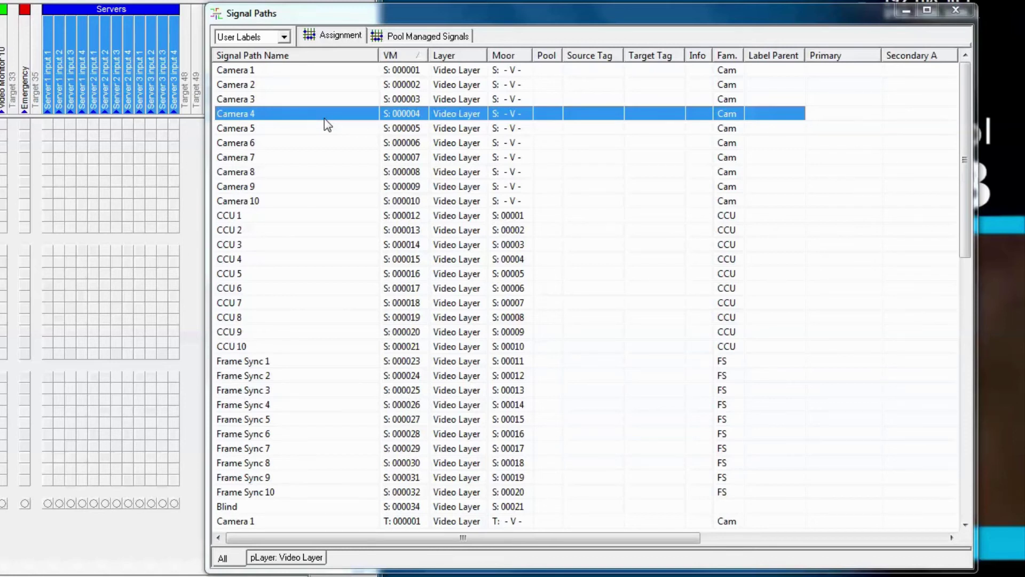
- Type 'se' to jump to Server 1 input 1, then 'fr' to jump to Frame Sync 1
key("s")
key("e")
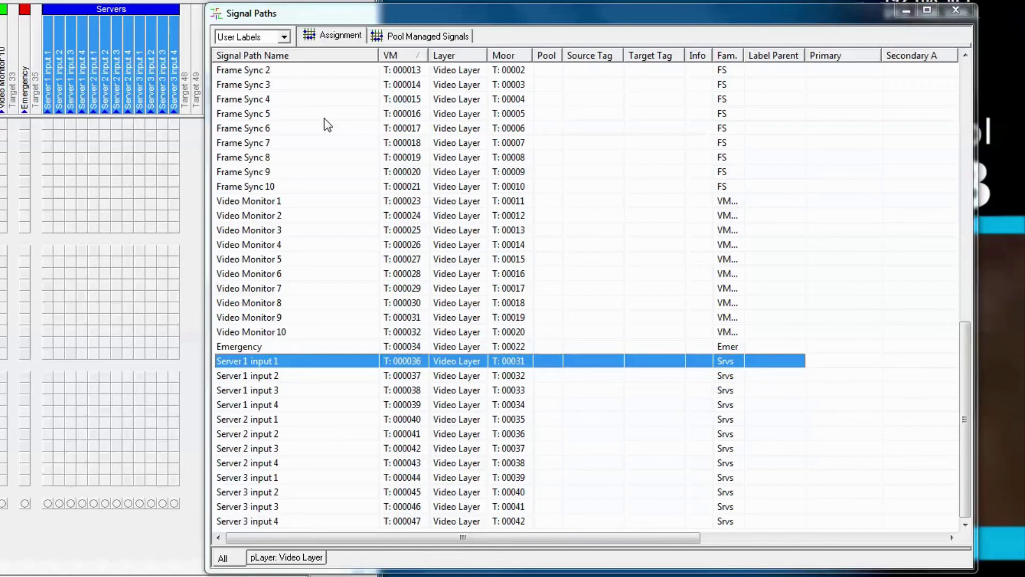
key("f")
key("r")
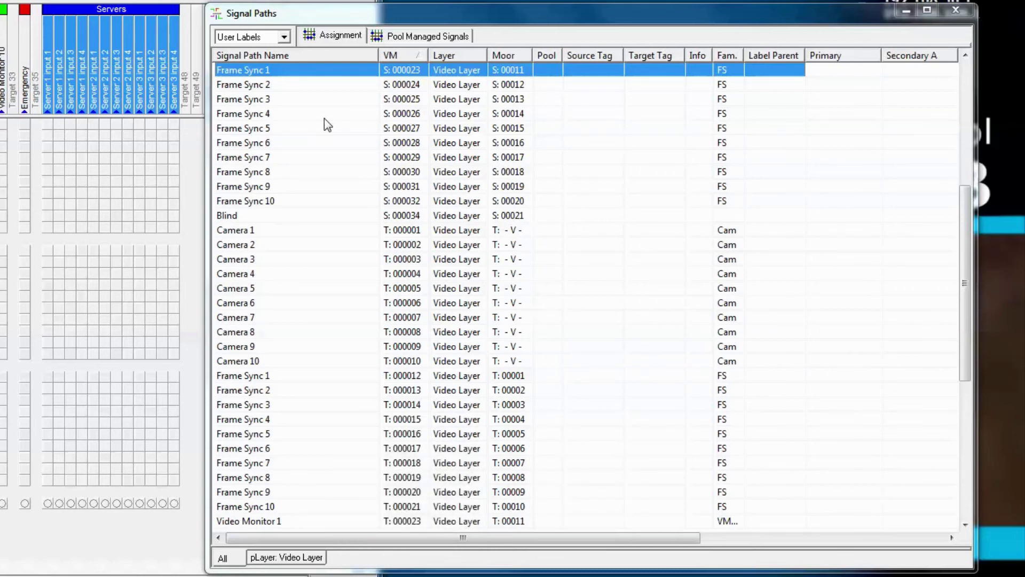
- Find 'serv' in the Signal Paths list to reach Server 1 input 1 (target T: 000036)
key("ctrl+f")
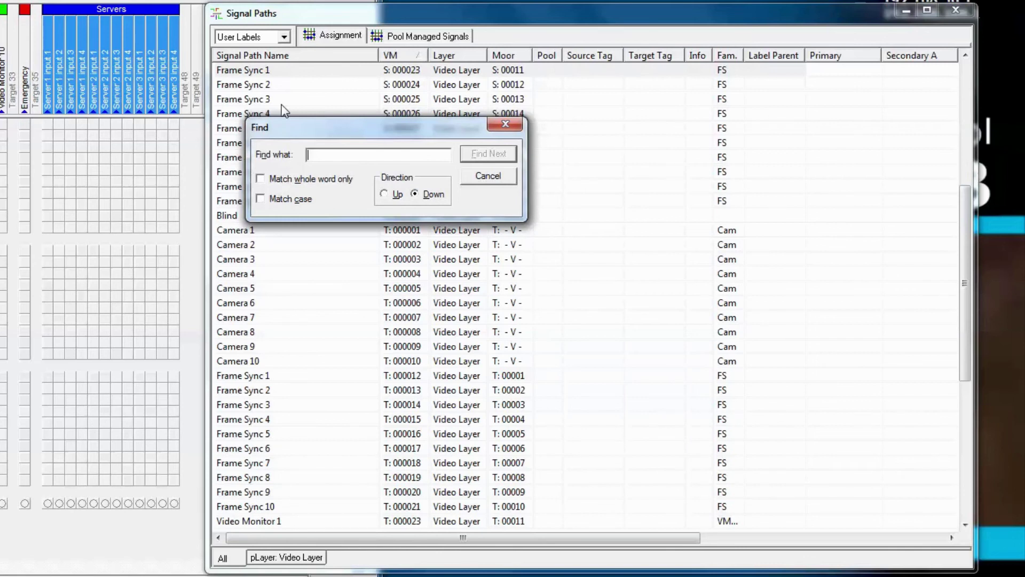
key("F3")
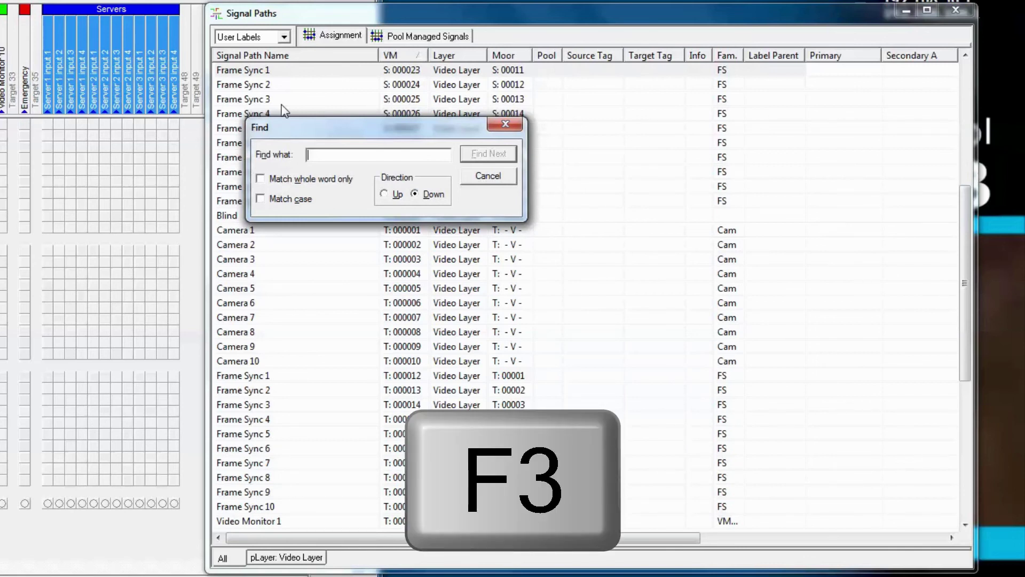
type("serv")
left_click(484, 154)
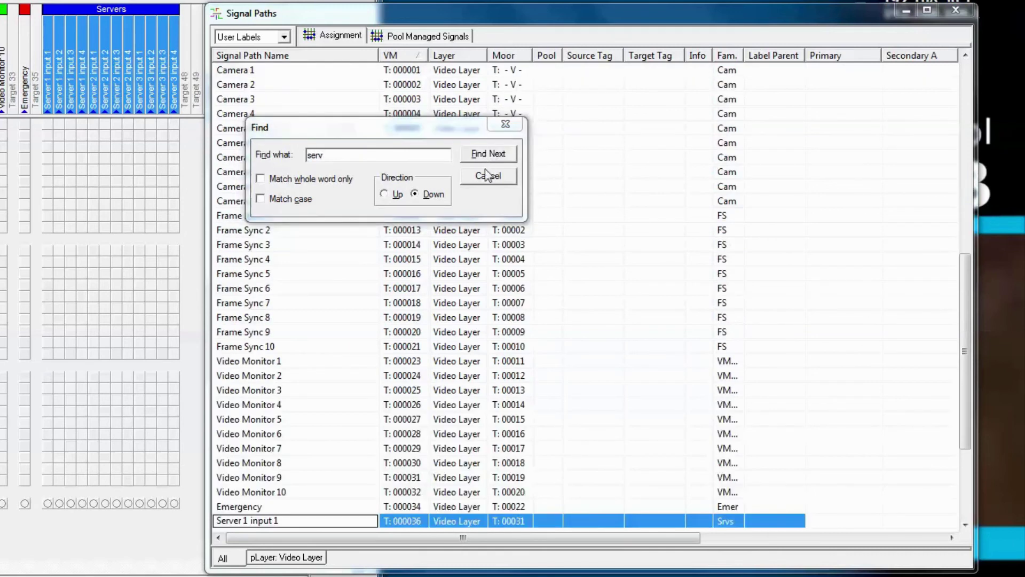
left_click(487, 177)
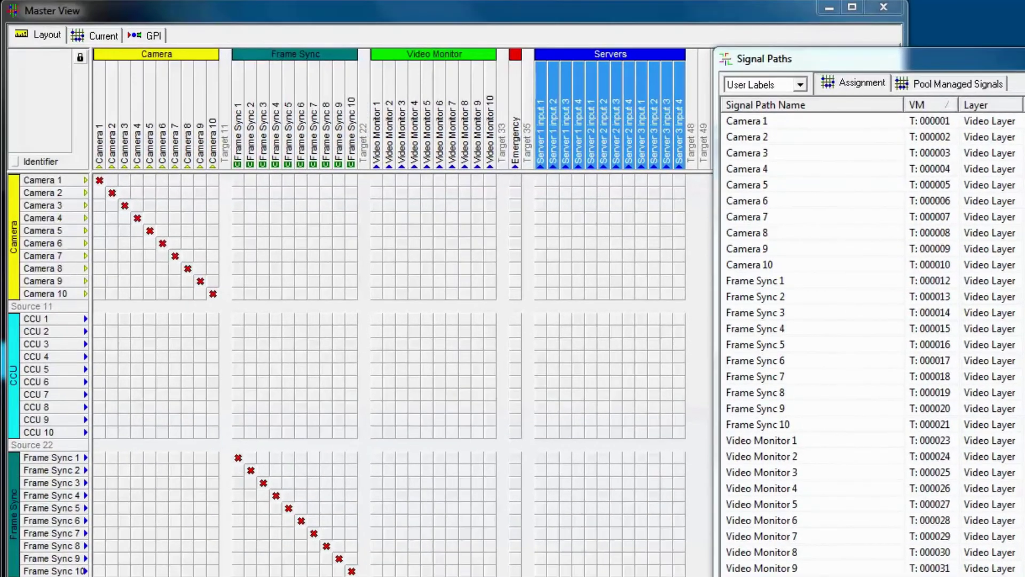
- In the Master View, search 'serv' with Label Type All to locate the Server 1 input 1 column
left_click(478, 120)
key("F3")
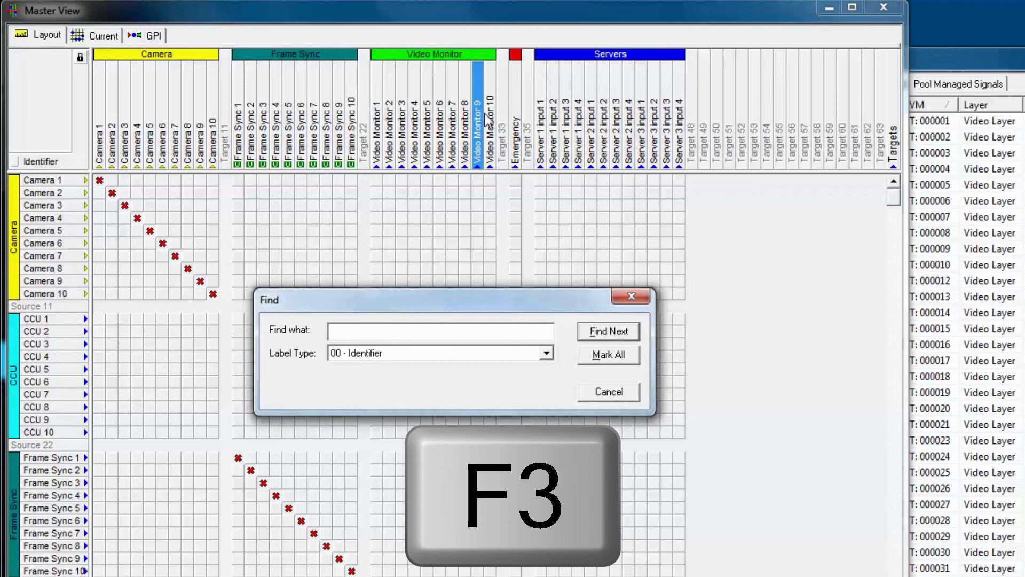
left_click(546, 353)
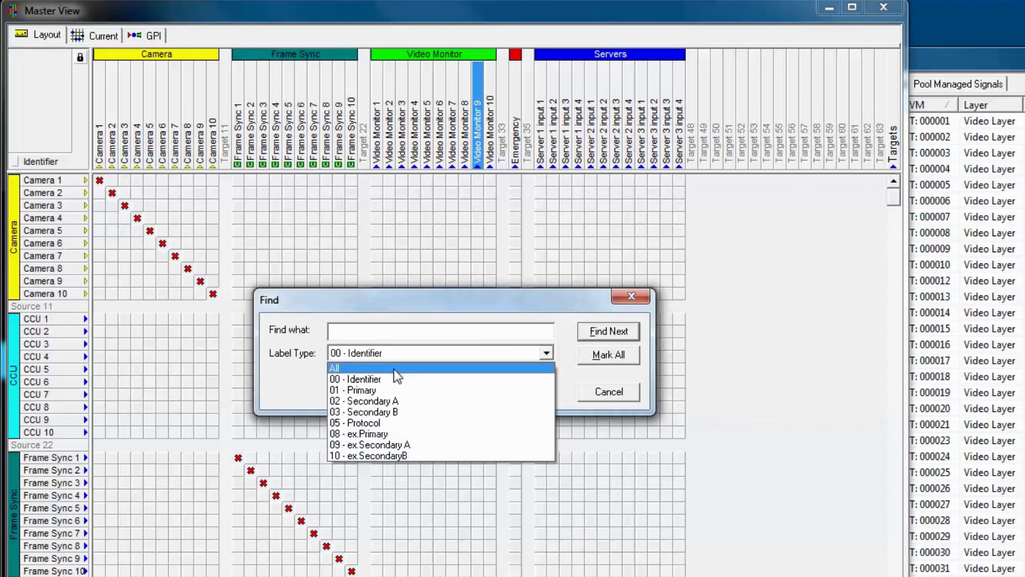
left_click(393, 368)
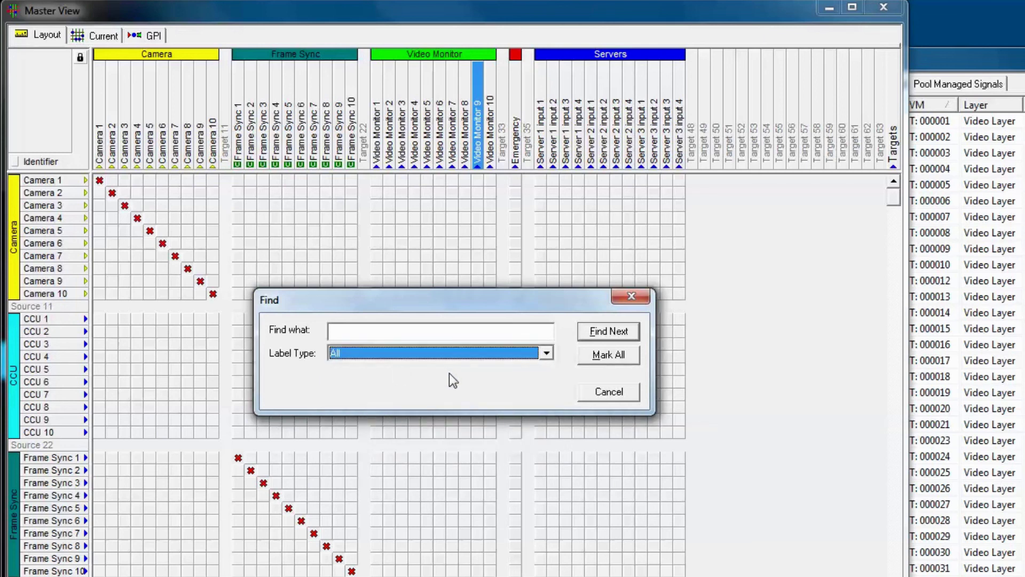
left_click(459, 327)
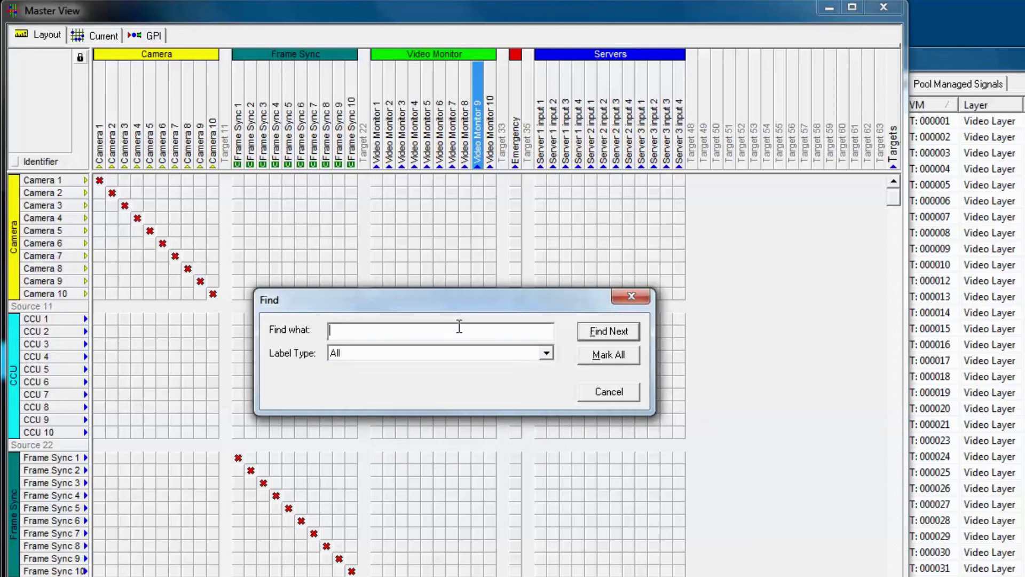
type("serv")
key("Return")
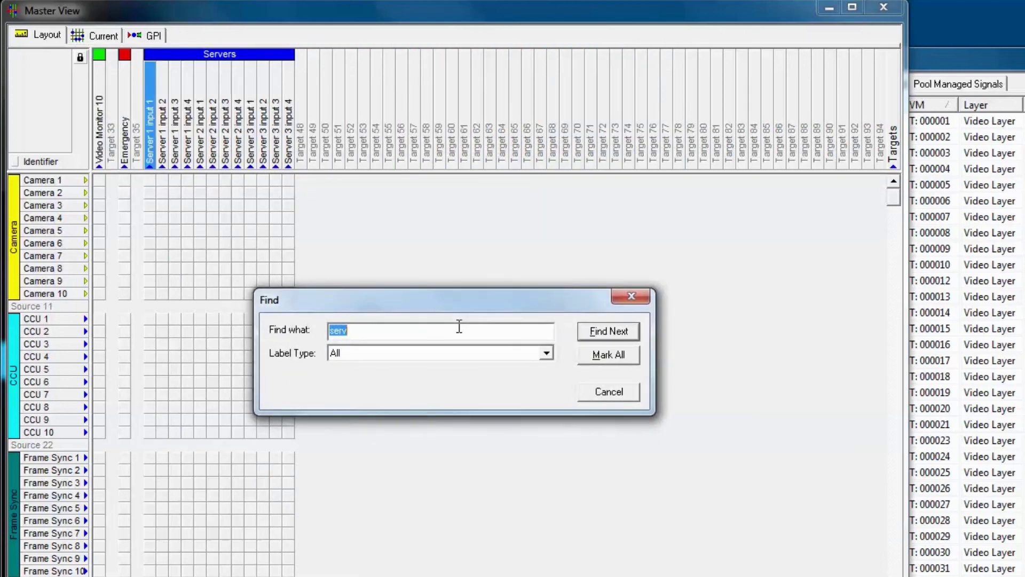